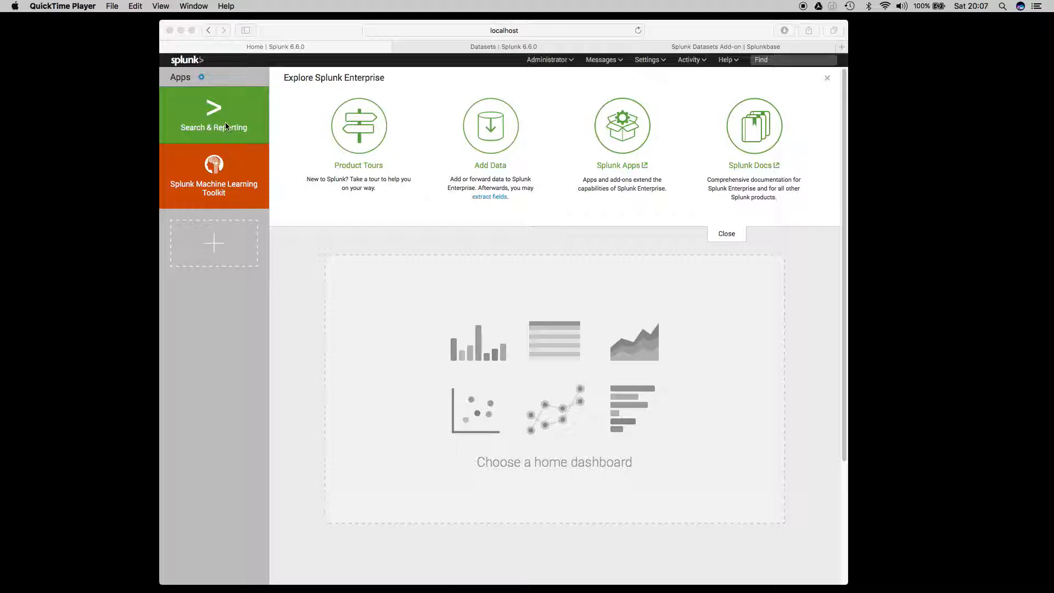
Upload combined_samples.csv from the computer as a new data source and proceed to its source type settings.
{"action": "left_click", "coordinate": [490, 132]}
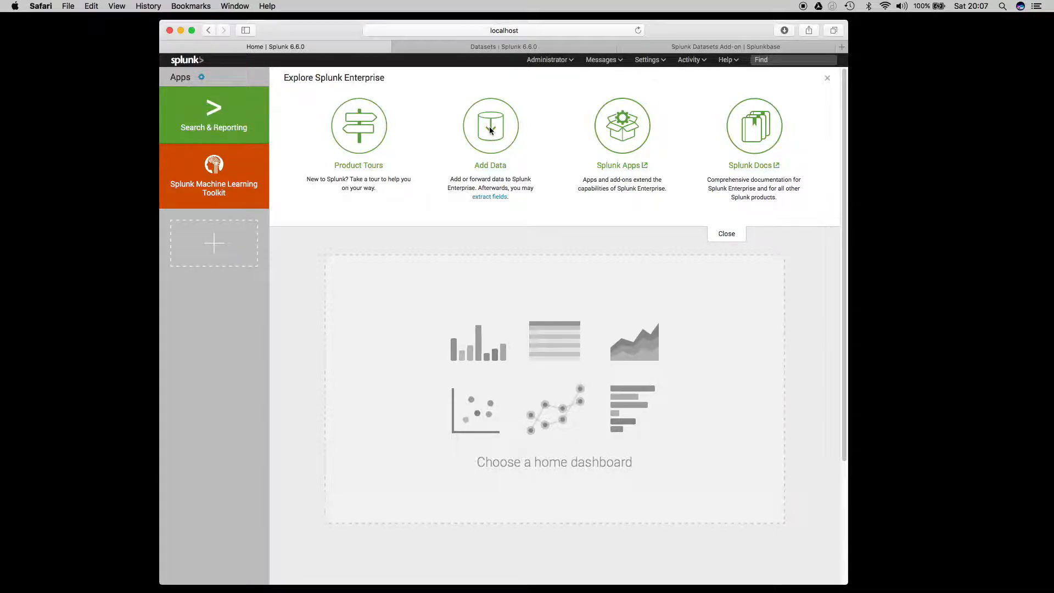
{"action": "left_click", "coordinate": [490, 132]}
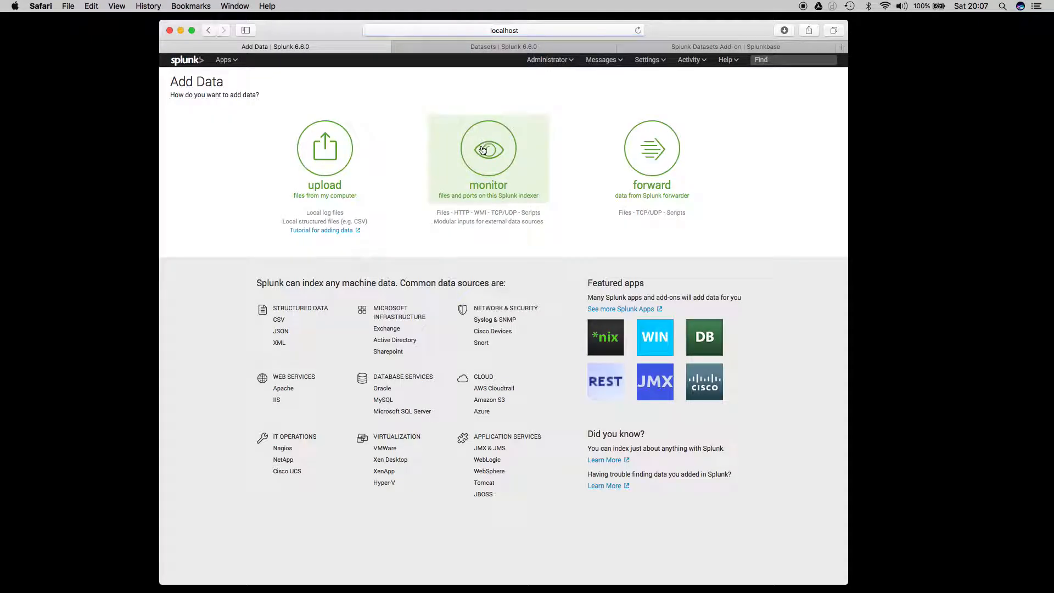
{"action": "left_click", "coordinate": [348, 158]}
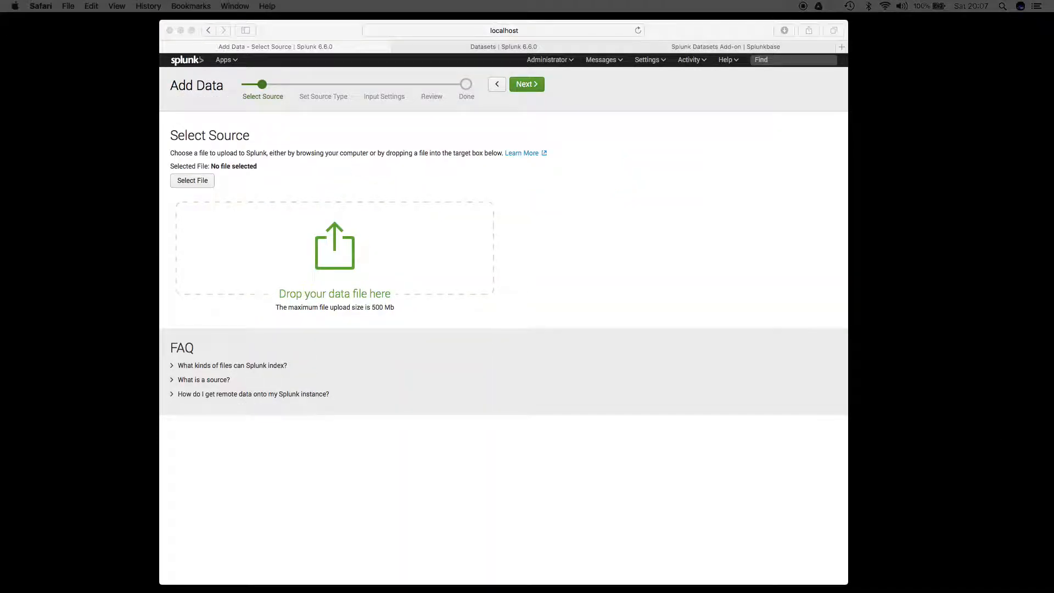
{"action": "left_click_drag", "start_coordinate": [1053, 472], "coordinate": [327, 236]}
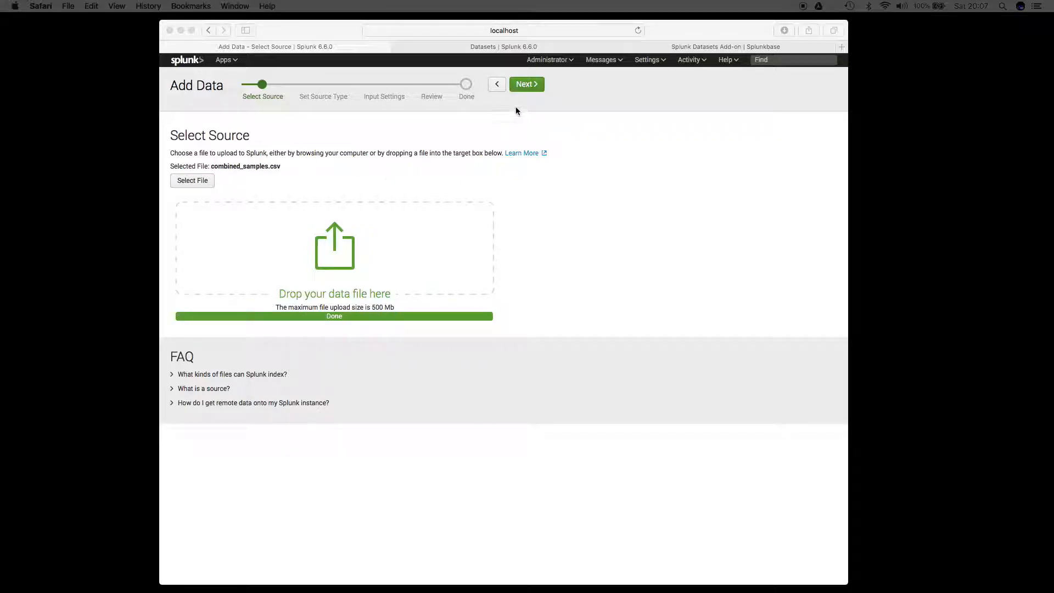
{"action": "left_click", "coordinate": [519, 89]}
{"action": "left_click", "coordinate": [535, 86]}
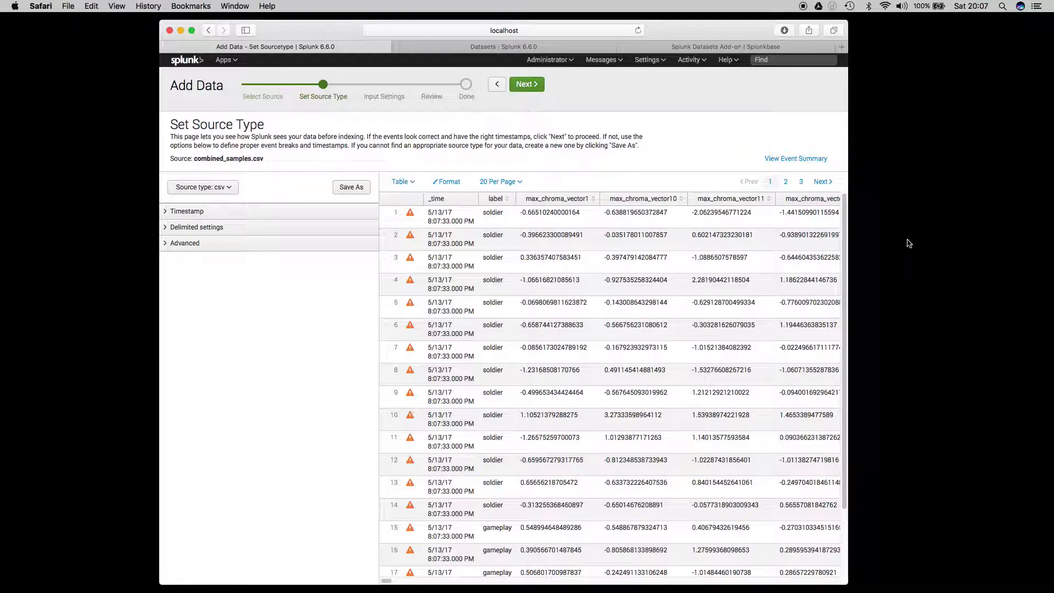
Accept the csv source type and the default input settings, and submit the reviewed upload.
{"action": "left_click", "coordinate": [529, 85]}
{"action": "left_click", "coordinate": [530, 85]}
{"action": "left_click", "coordinate": [530, 85]}
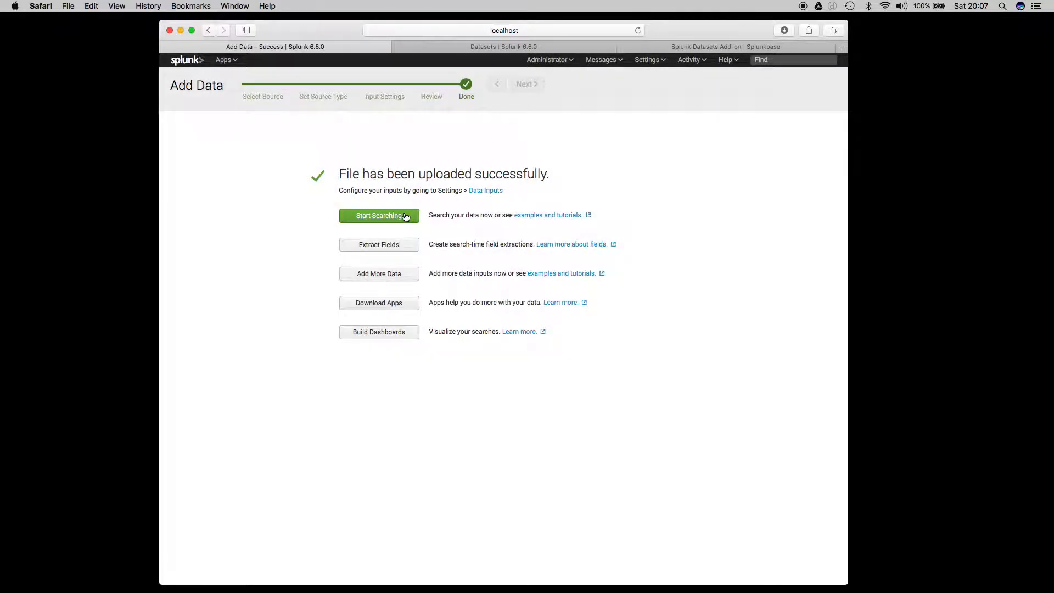
Open the Machine Learning Toolkit's Predict Categorical Fields assistant and run the search source="combined_samples.csv" host="Huo-Yang" sourcetype="csv".
{"action": "left_click", "coordinate": [198, 65]}
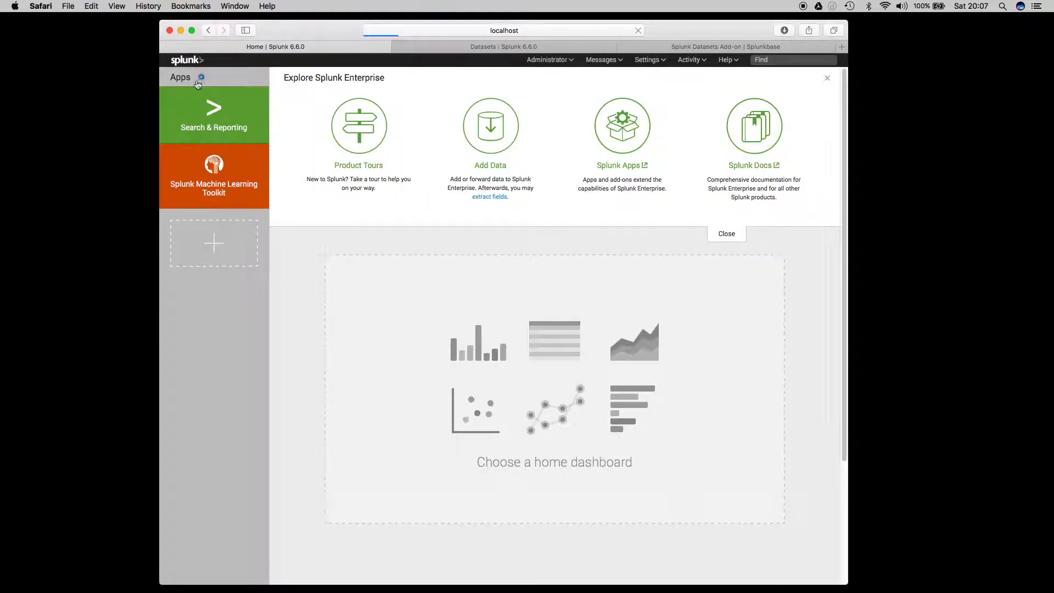
{"action": "left_click", "coordinate": [216, 181]}
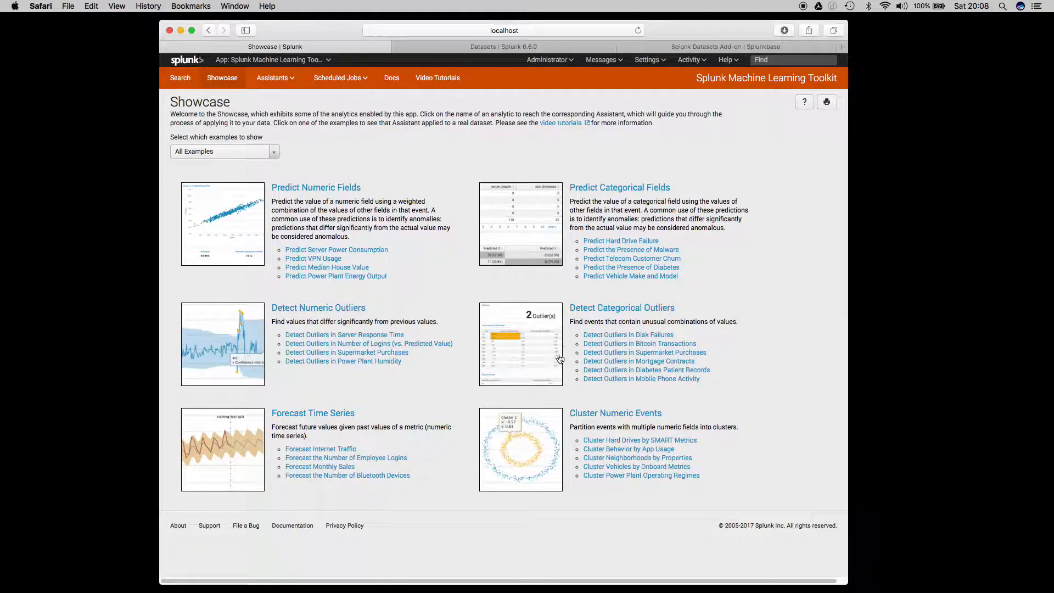
{"action": "left_click", "coordinate": [604, 192]}
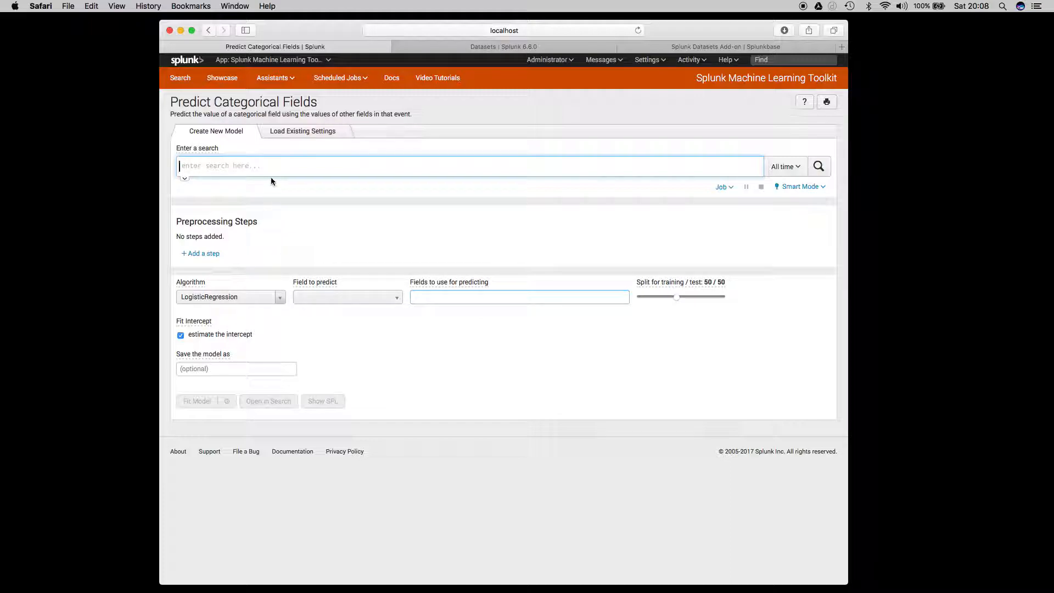
{"action": "type", "text": "source=\"combined_samples.csv\" host=\"Huo-Yang\" sourcetype=\"csv\""}
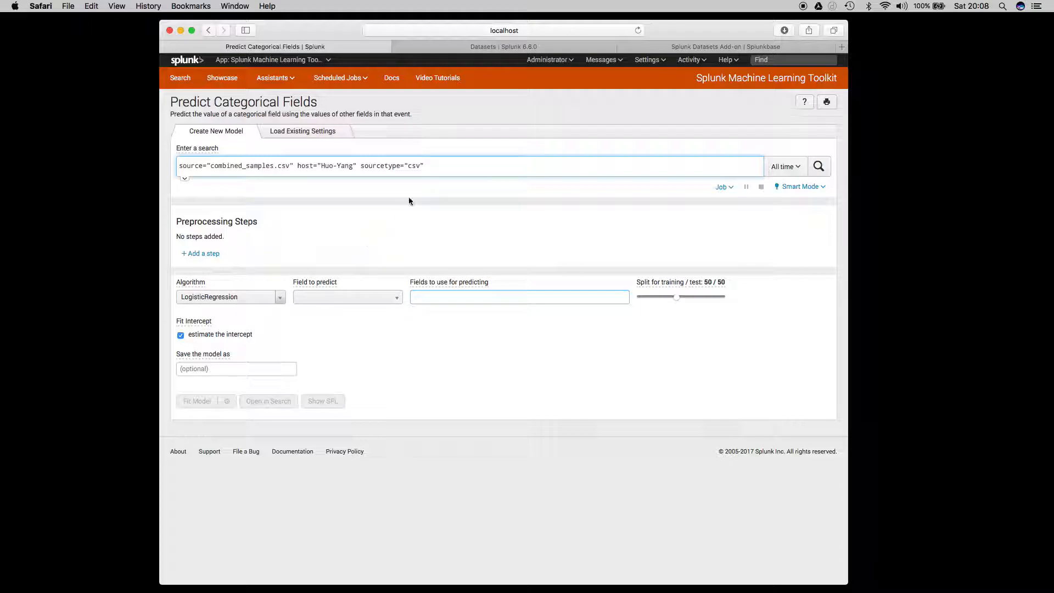
{"action": "key", "text": "Return"}
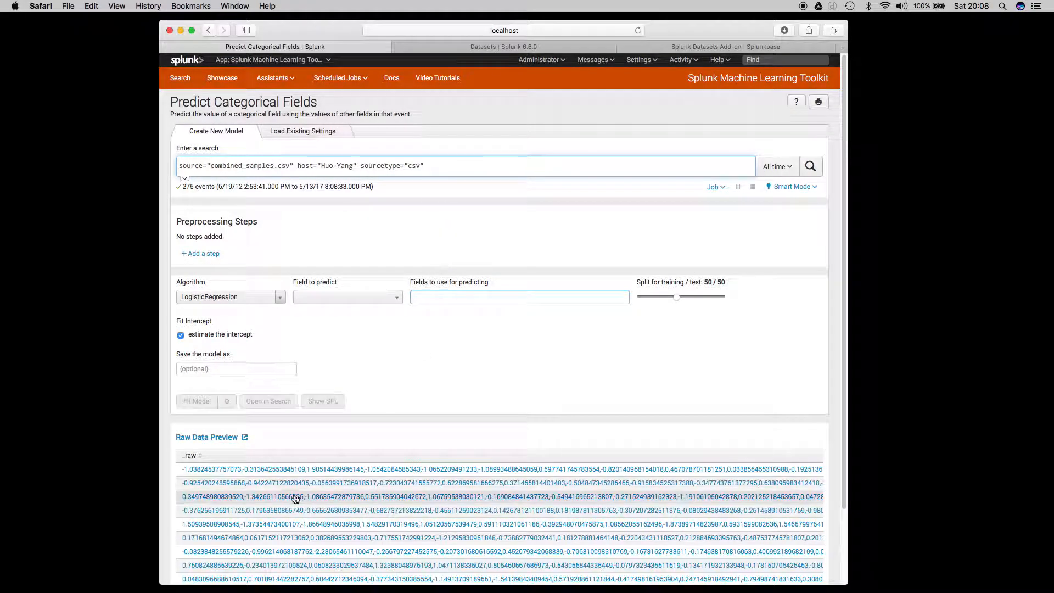
Open the first raw preview event as a search and view the header row of combined_samples.csv in MacVim.
{"action": "left_click", "coordinate": [313, 470]}
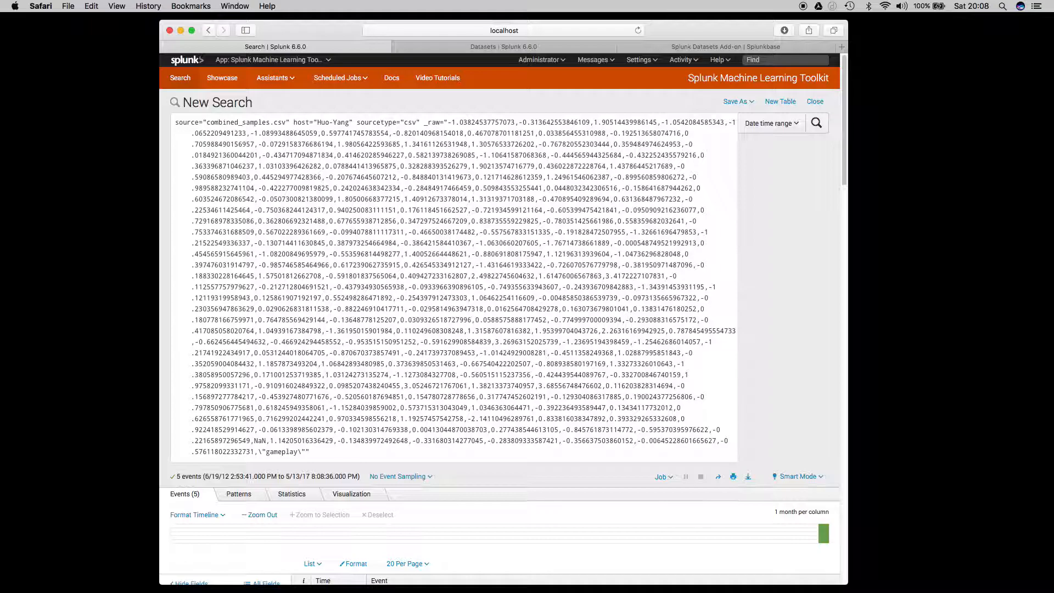
{"action": "key", "text": "super+Tab"}
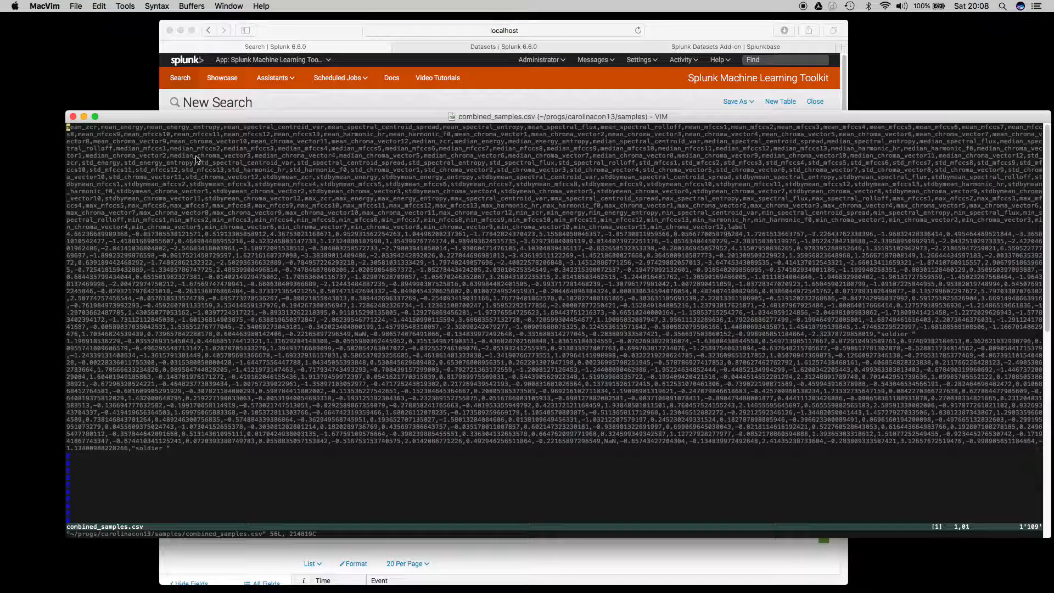
{"action": "left_click", "coordinate": [73, 116]}
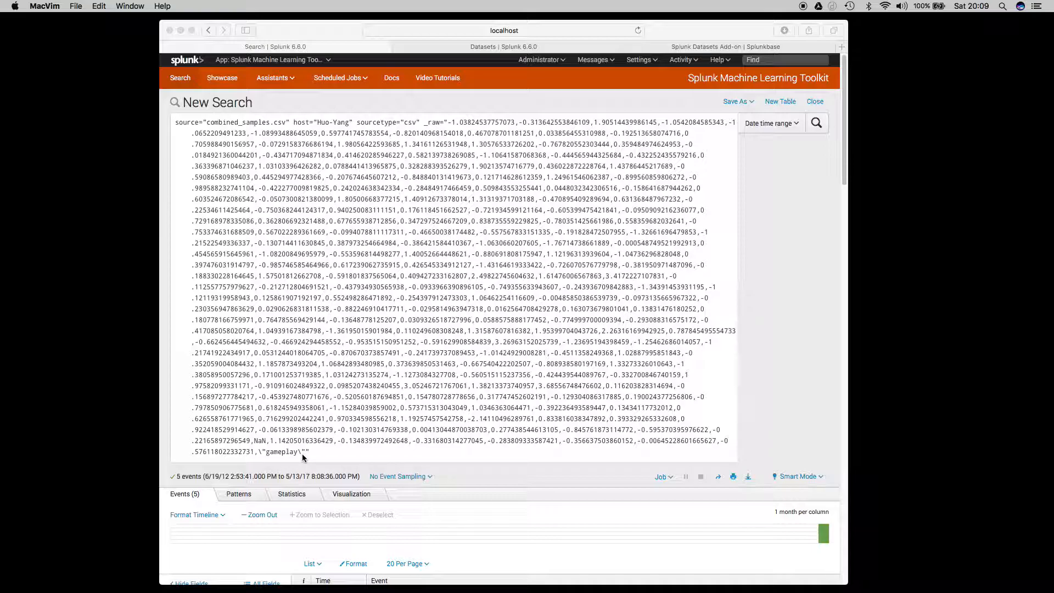
Examine the extracted fields of the search results and compare them with the columns and labels in combined_samples.csv.
{"action": "scroll", "coordinate": [367, 425], "scroll_direction": "down", "scroll_amount": 15}
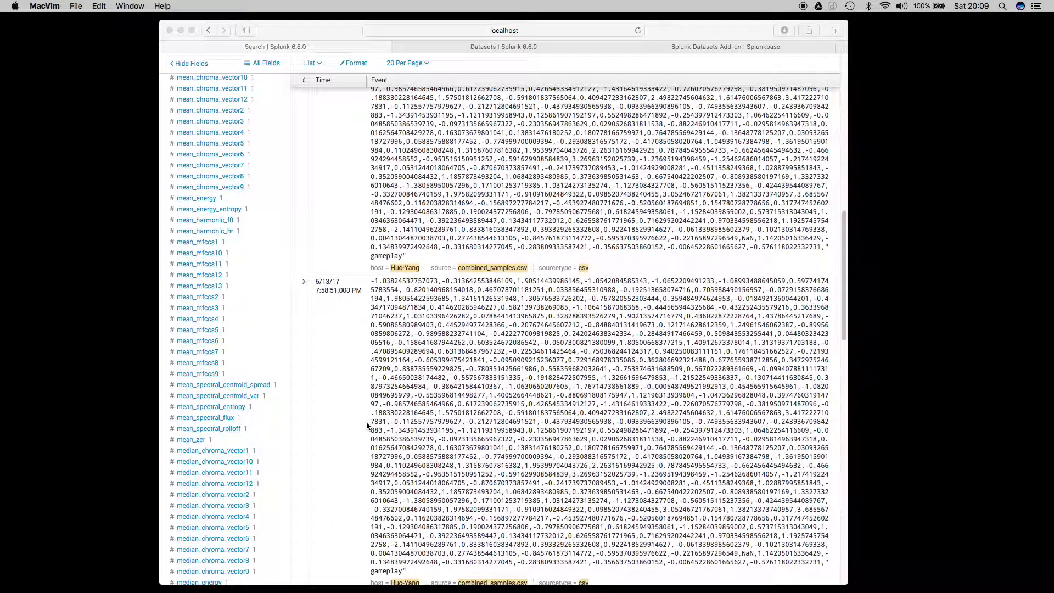
{"action": "scroll", "coordinate": [367, 421], "scroll_direction": "up", "scroll_amount": 3}
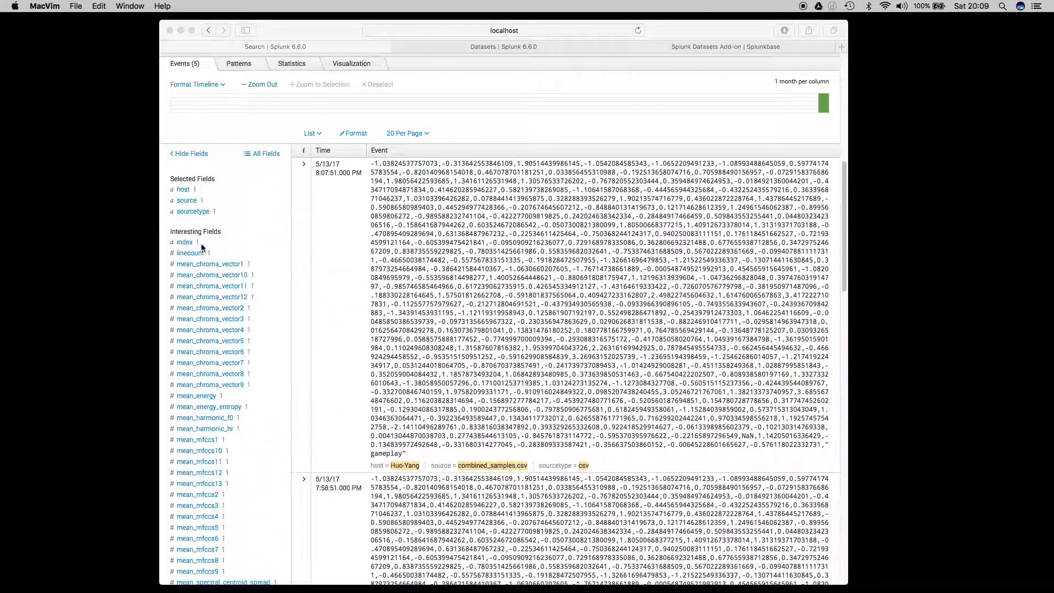
{"action": "scroll", "coordinate": [209, 315], "scroll_direction": "down", "scroll_amount": 3}
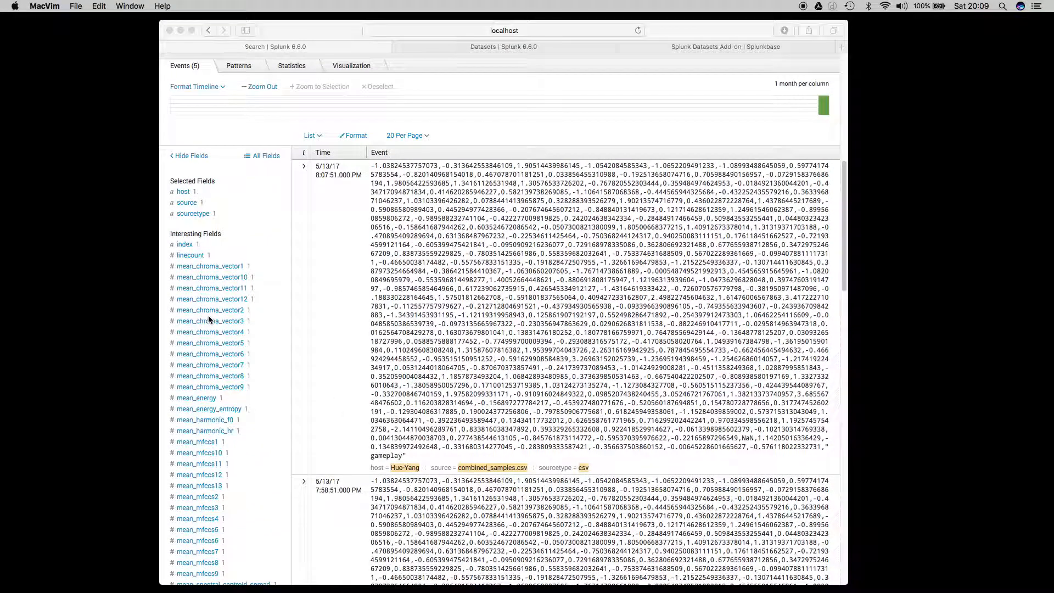
{"action": "scroll", "coordinate": [209, 317], "scroll_direction": "down", "scroll_amount": 6}
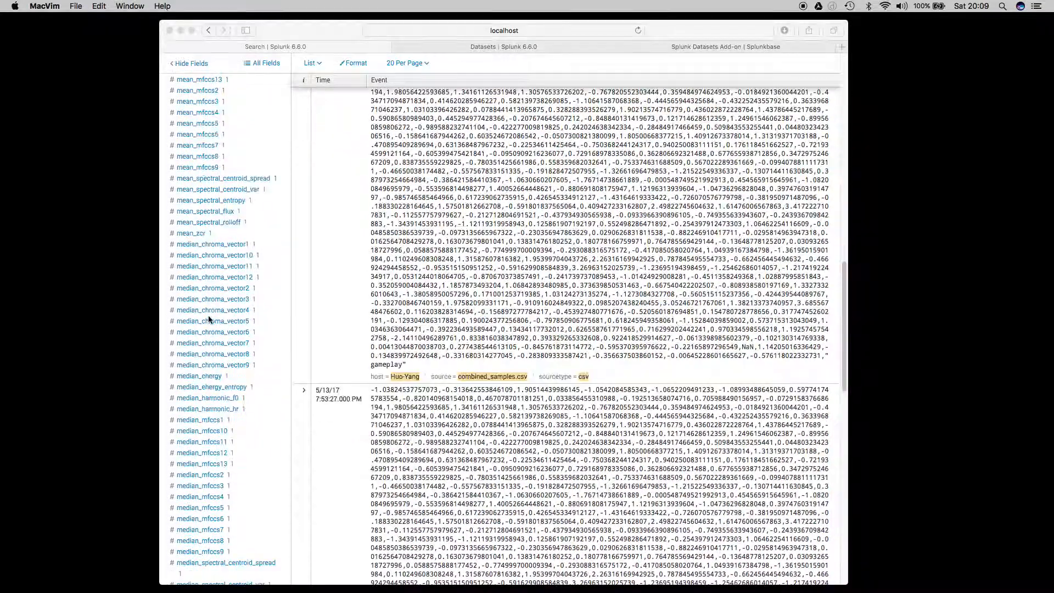
{"action": "scroll", "coordinate": [208, 319], "scroll_direction": "down", "scroll_amount": 2}
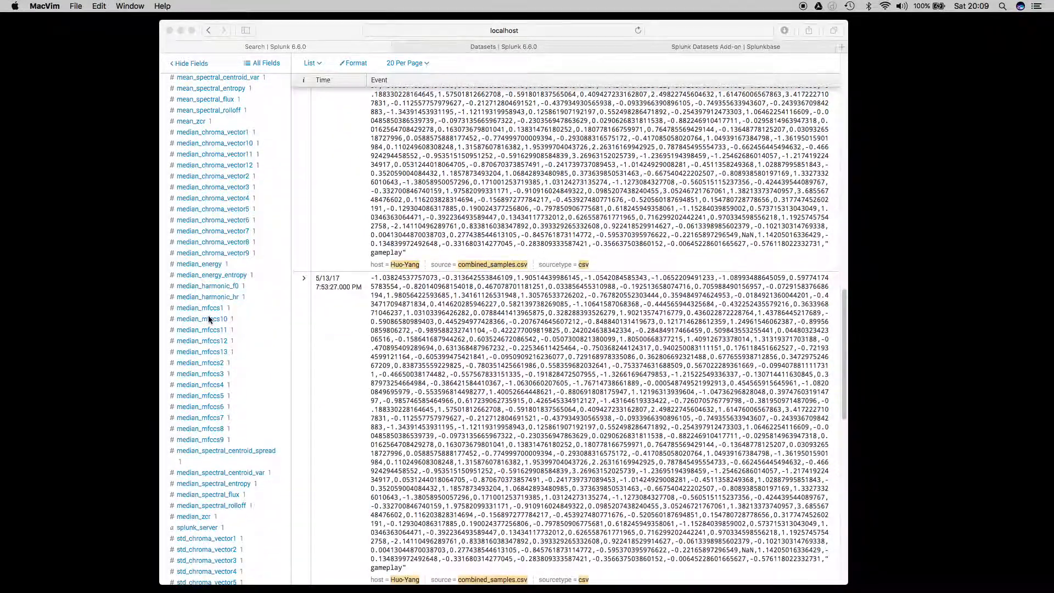
{"action": "scroll", "coordinate": [209, 318], "scroll_direction": "down", "scroll_amount": 2}
{"action": "scroll", "coordinate": [209, 319], "scroll_direction": "down", "scroll_amount": 3}
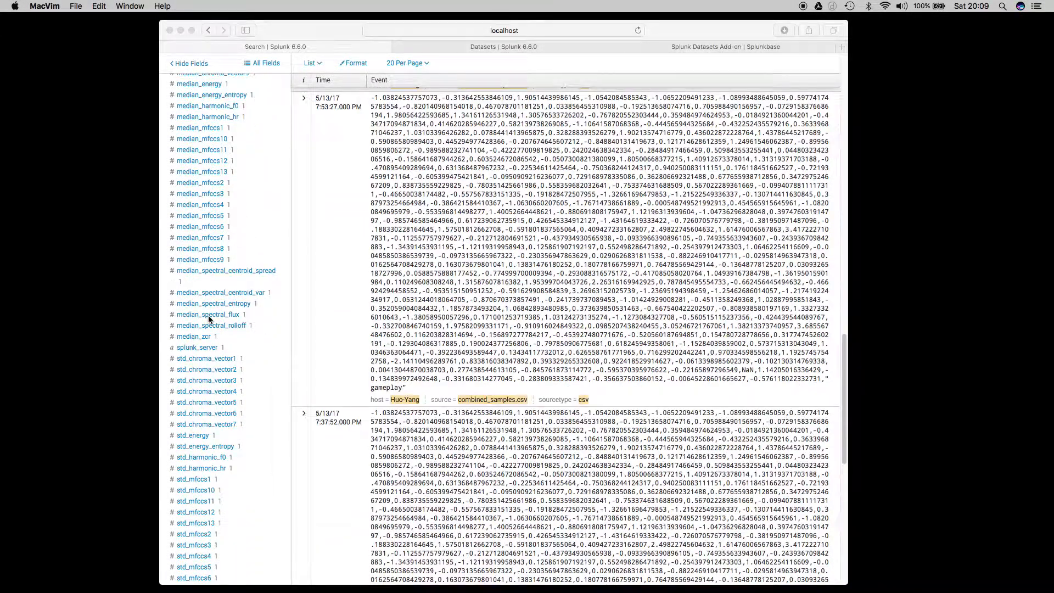
{"action": "scroll", "coordinate": [208, 319], "scroll_direction": "down", "scroll_amount": 3}
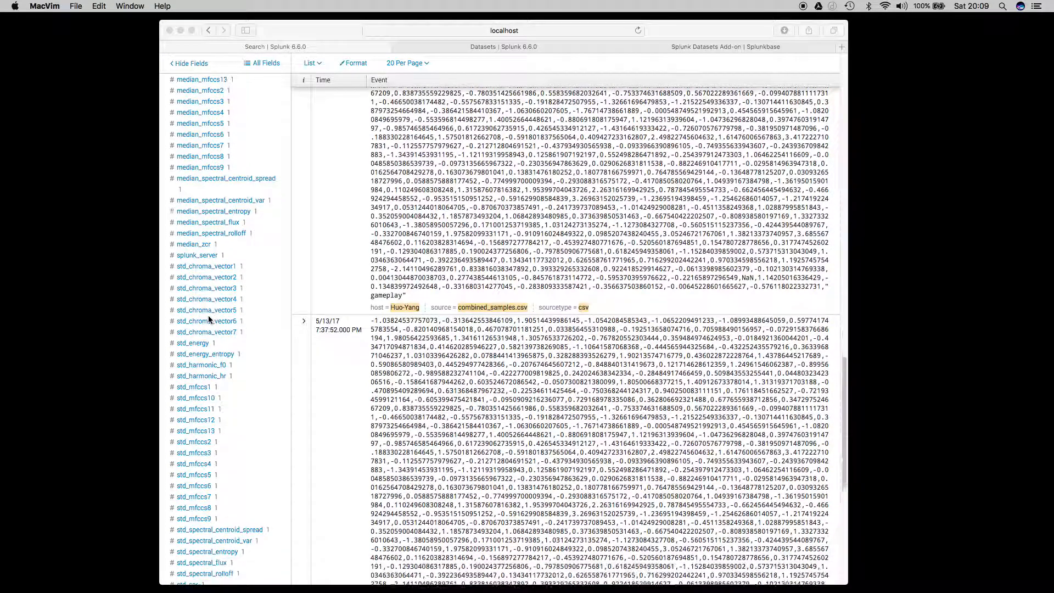
{"action": "scroll", "coordinate": [209, 318], "scroll_direction": "down", "scroll_amount": 2}
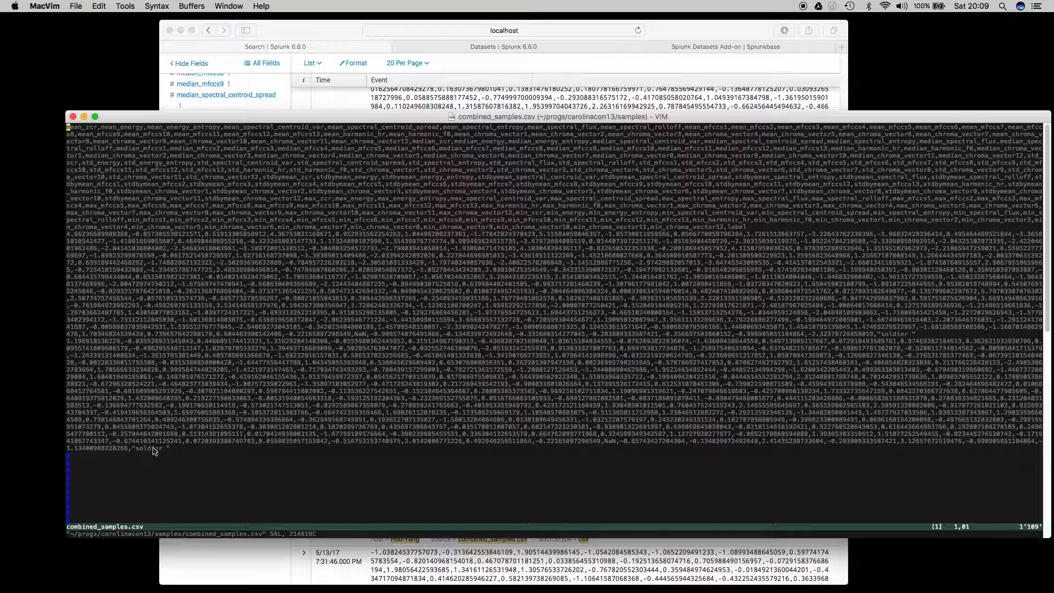
{"action": "left_click", "coordinate": [73, 117]}
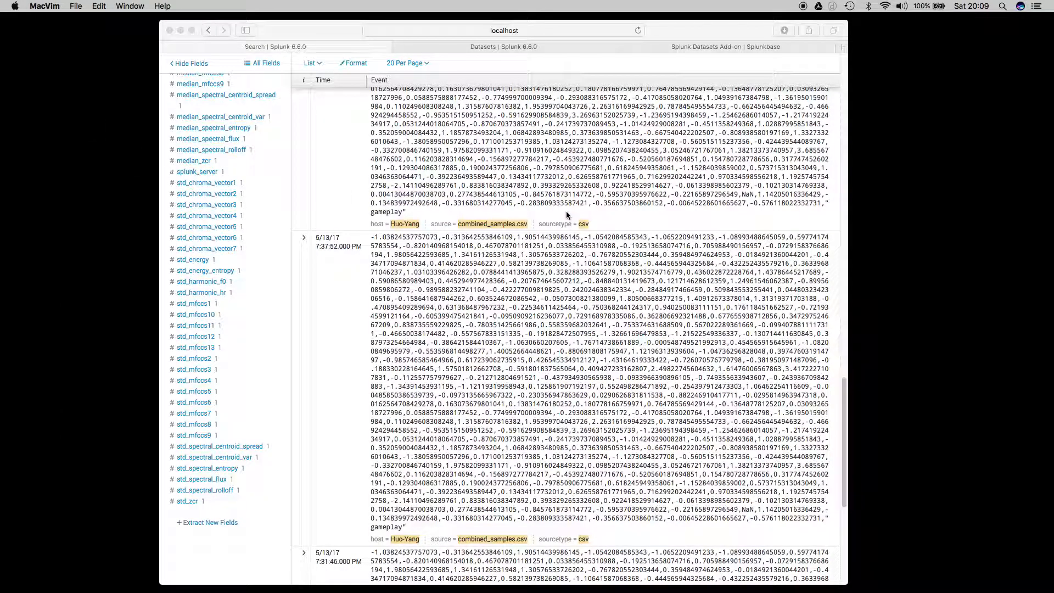
View the Datasets listing and the Splunk Datasets Add-on page, and return to the Predict Categorical Fields assistant.
{"action": "left_click", "coordinate": [215, 47]}
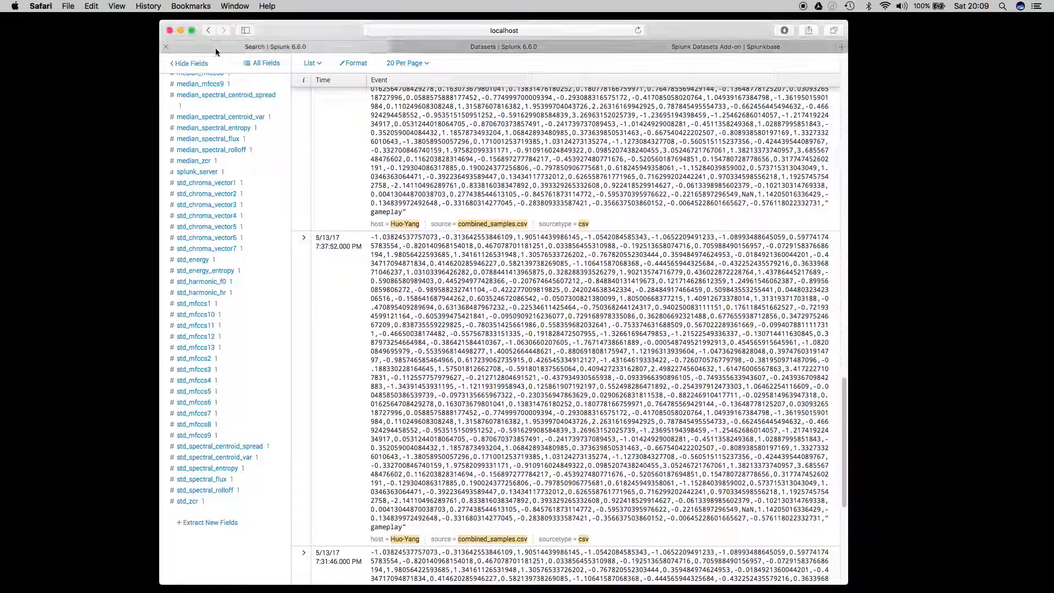
{"action": "left_click", "coordinate": [464, 46]}
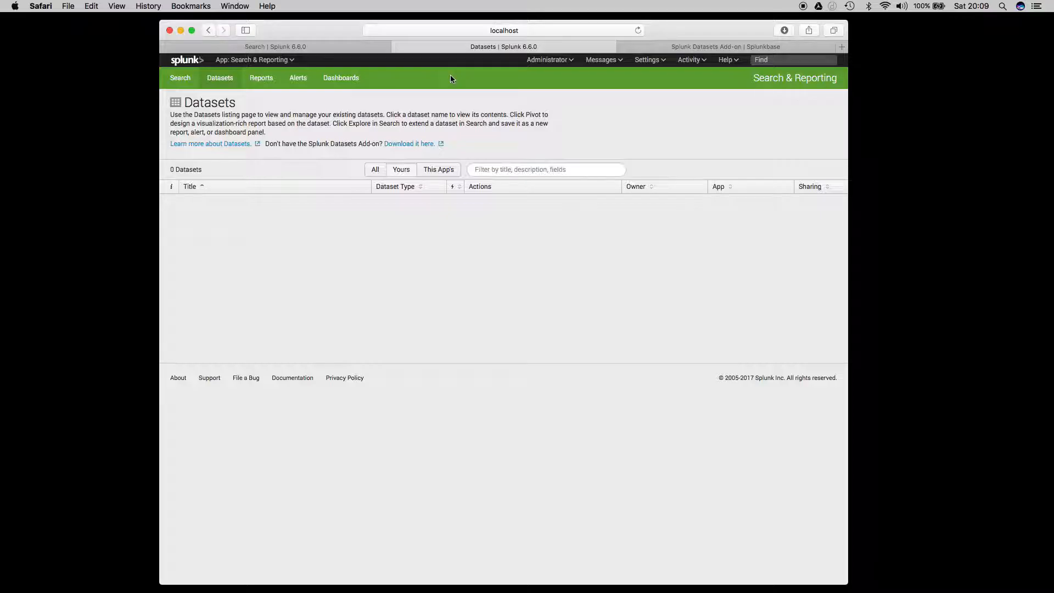
{"action": "left_click", "coordinate": [694, 45]}
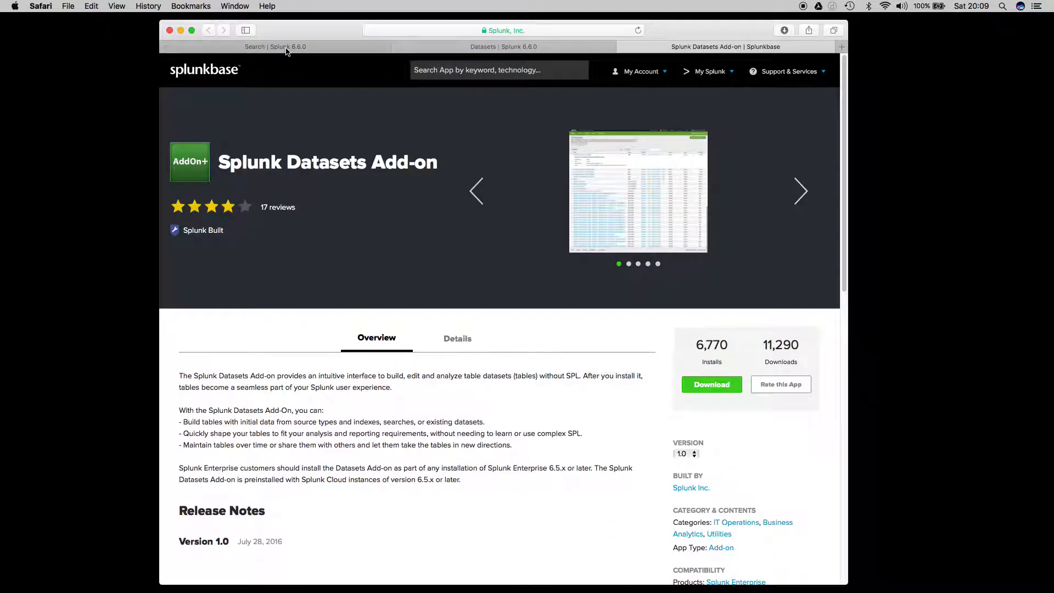
{"action": "left_click", "coordinate": [286, 47]}
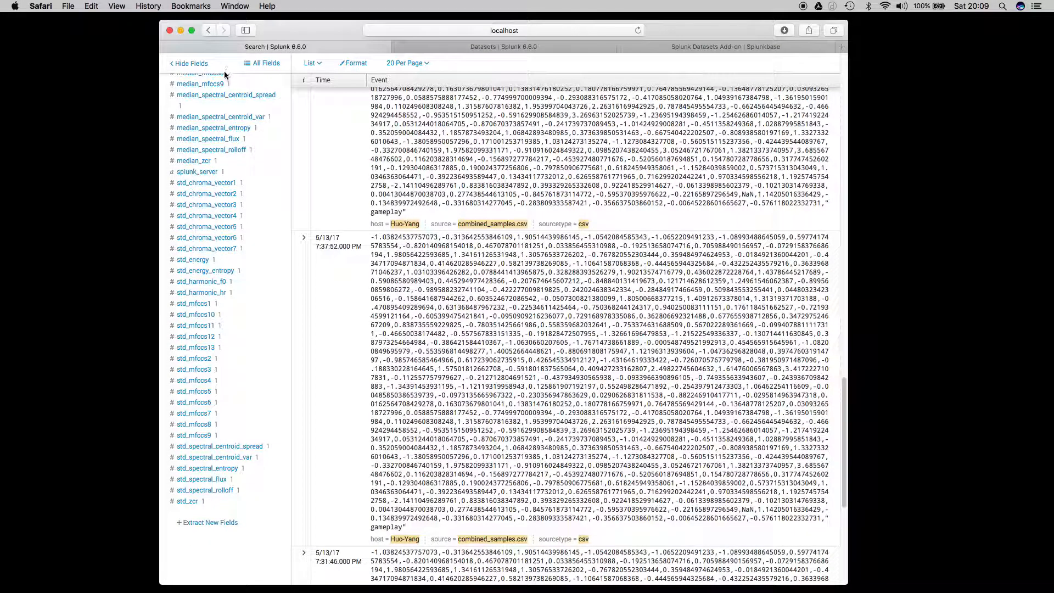
{"action": "left_click", "coordinate": [209, 30]}
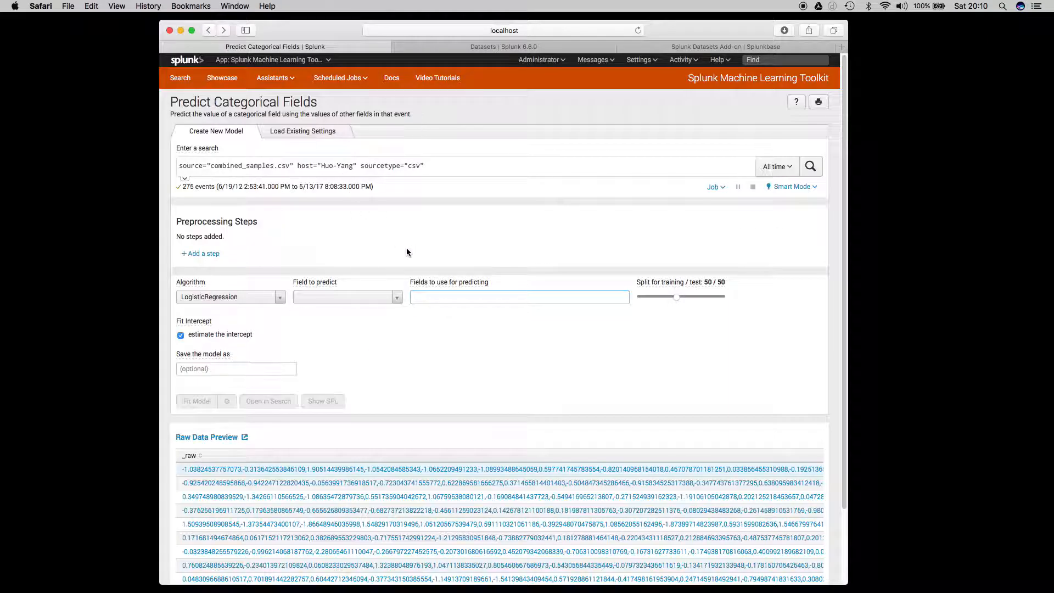
Set the model's algorithm to DecisionTreeClassifier and the training/test split to 60 / 40.
{"action": "left_click", "coordinate": [396, 298]}
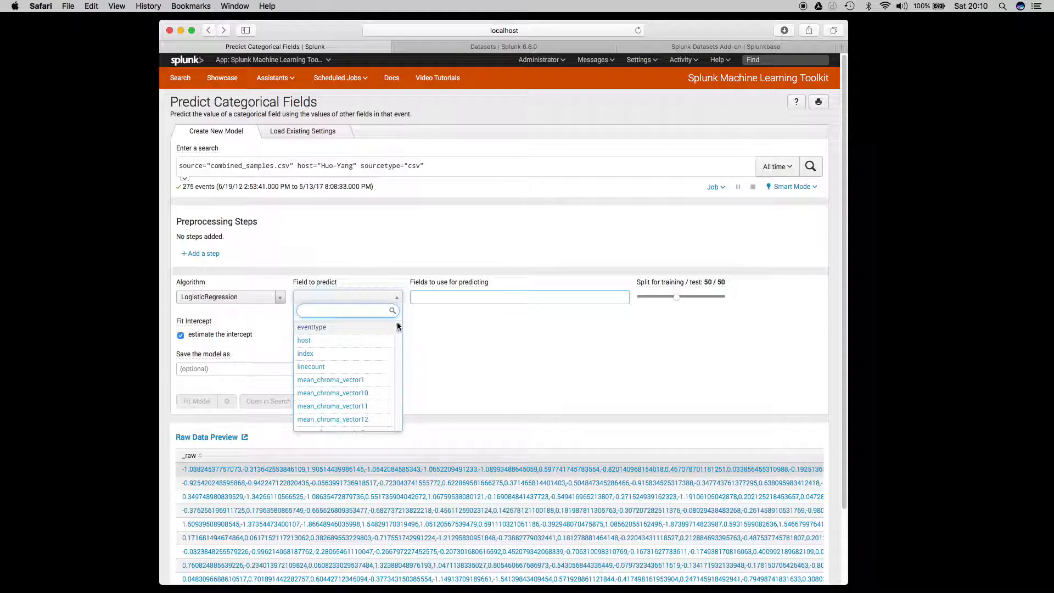
{"action": "left_click", "coordinate": [279, 299]}
{"action": "left_click", "coordinate": [279, 299]}
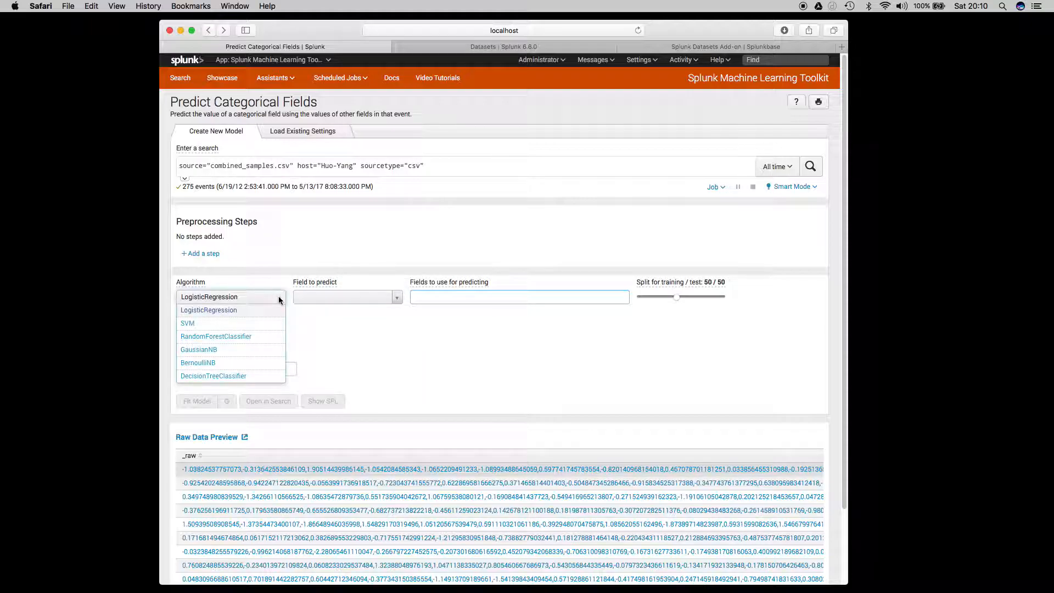
{"action": "left_click", "coordinate": [262, 374]}
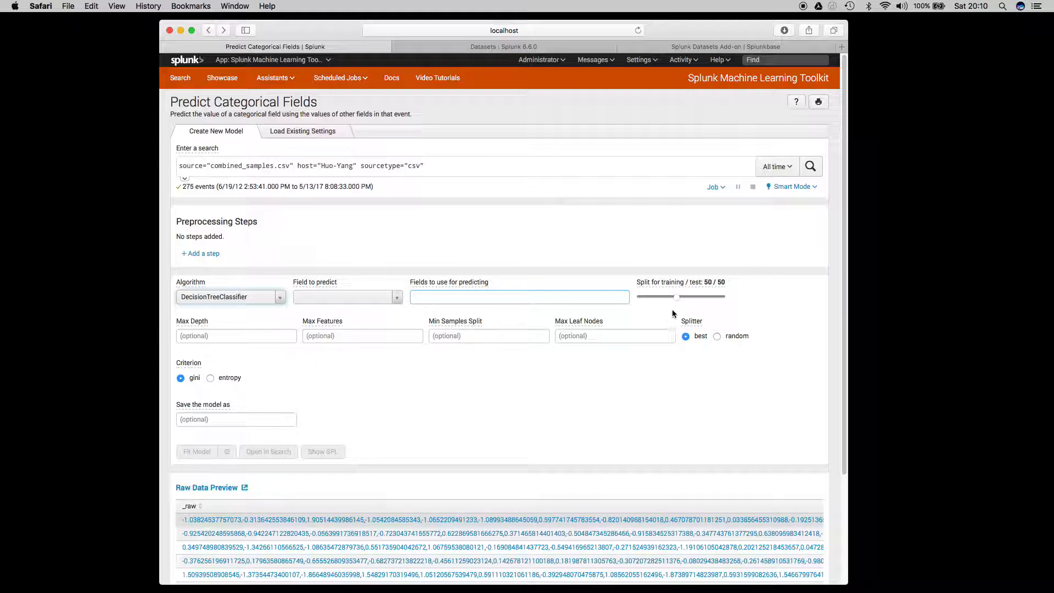
{"action": "left_click_drag", "start_coordinate": [676, 297], "coordinate": [685, 297]}
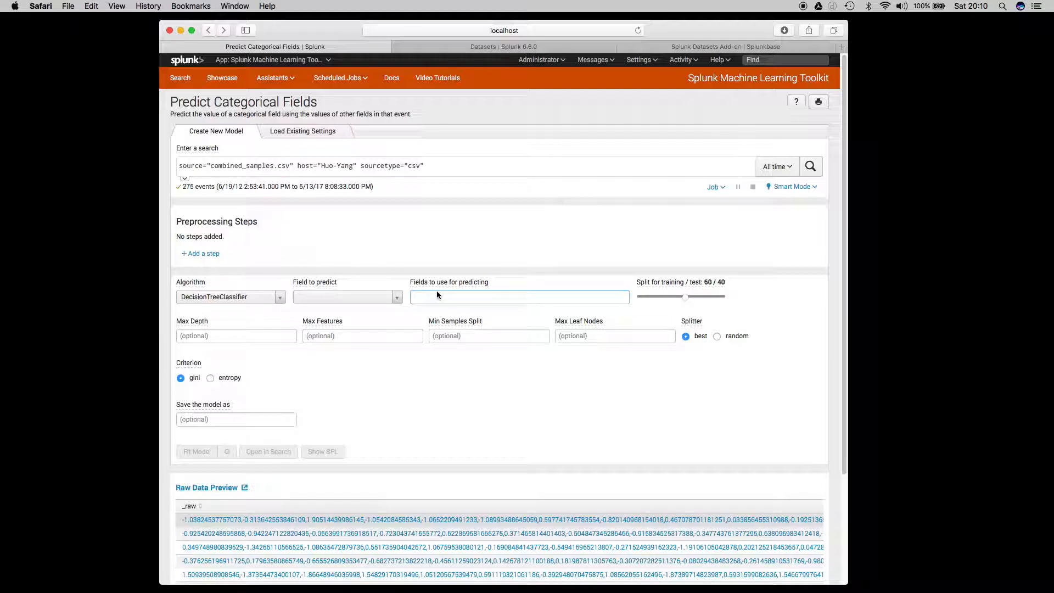
Search the field-to-predict choices for "lab", clear the filter, and choose eventtype as the field to predict.
{"action": "left_click", "coordinate": [398, 299]}
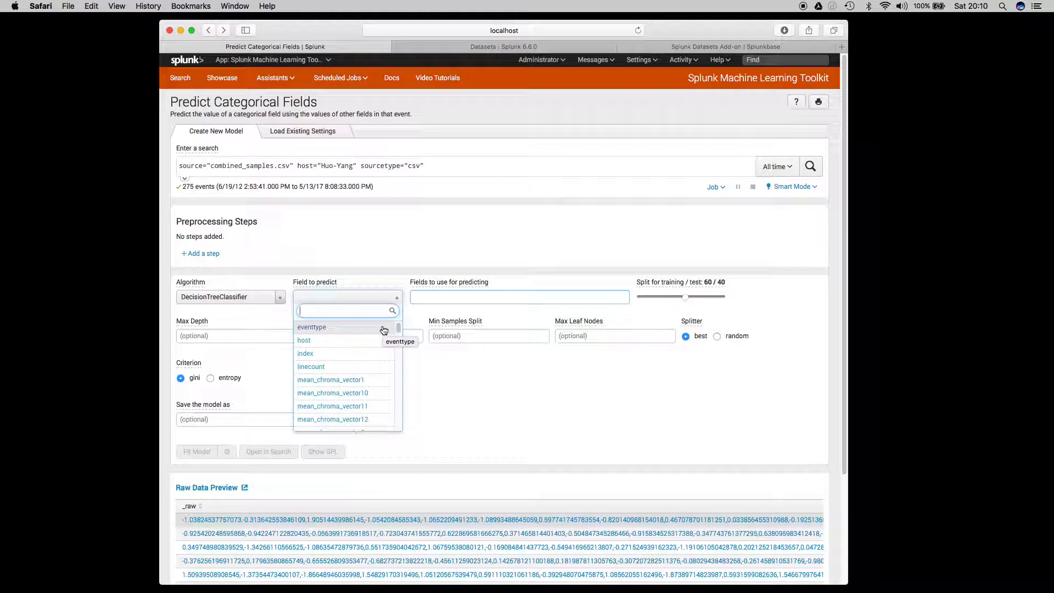
{"action": "type", "text": "lab"}
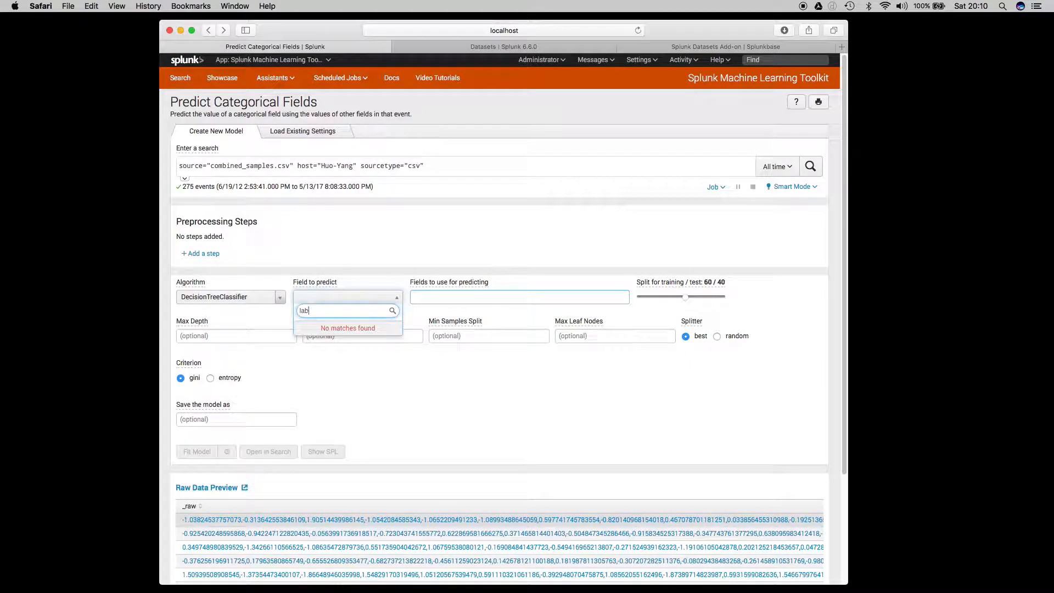
{"action": "key", "text": "BackSpace"}
{"action": "key", "text": "BackSpace"}
{"action": "key", "text": "BackSpace"}
{"action": "key", "text": "BackSpace"}
{"action": "key", "text": "BackSpace"}
{"action": "mouse_move", "coordinate": [400, 330]}
{"action": "left_mouse_down"}
{"action": "mouse_move", "coordinate": [399, 422]}
{"action": "mouse_move", "coordinate": [384, 324]}
{"action": "left_mouse_up"}
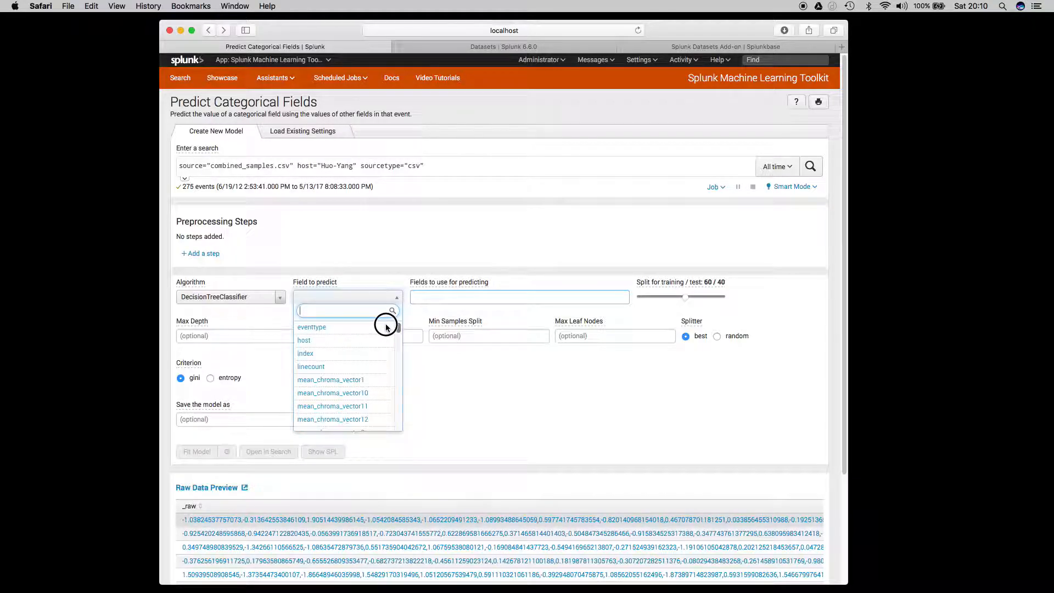
{"action": "left_click", "coordinate": [341, 333]}
Select all fields for predicting, and remove _time, host, index and linecount from the selection.
{"action": "left_click", "coordinate": [454, 297]}
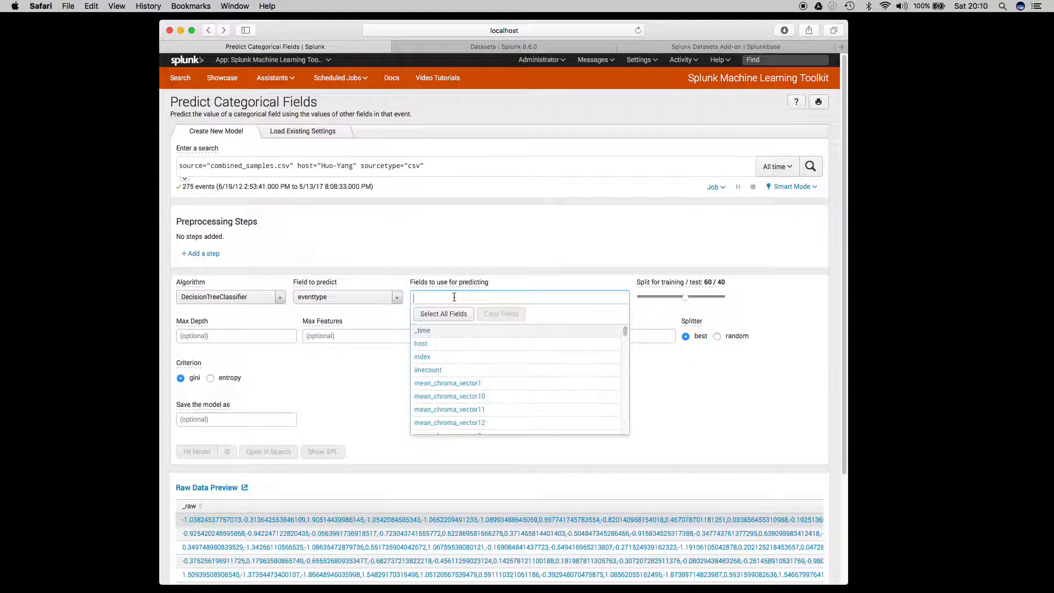
{"action": "left_click", "coordinate": [456, 313]}
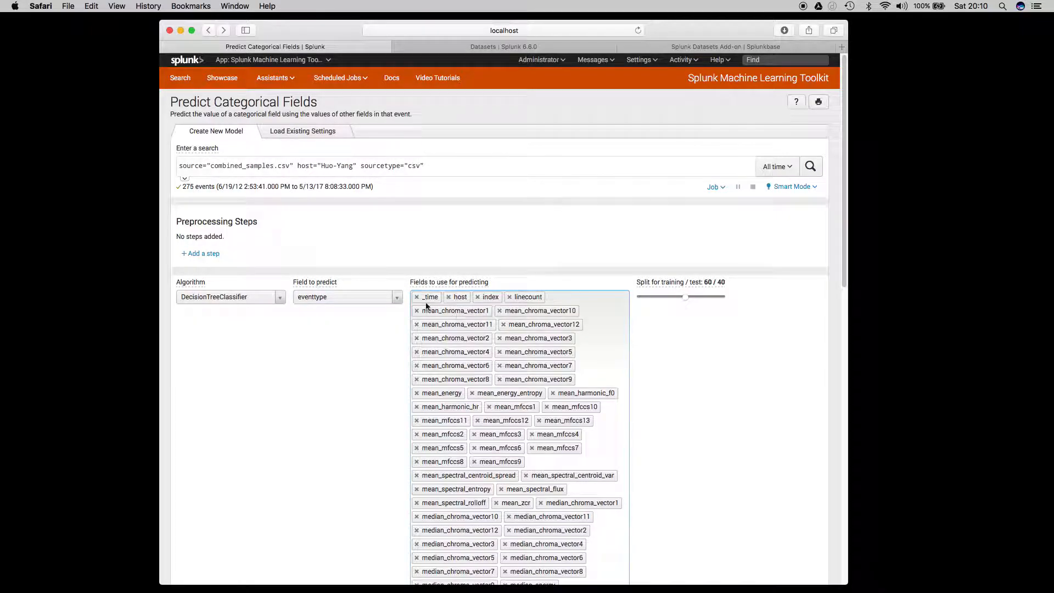
{"action": "scroll", "coordinate": [416, 299], "scroll_direction": "down", "scroll_amount": 10}
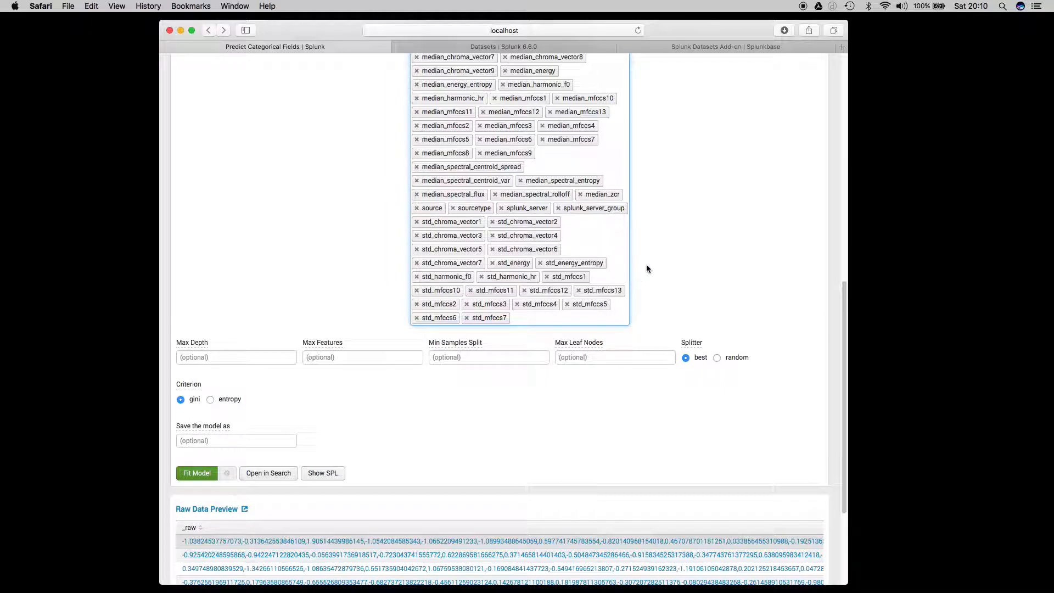
{"action": "scroll", "coordinate": [684, 241], "scroll_direction": "up", "scroll_amount": 2}
{"action": "scroll", "coordinate": [683, 257], "scroll_direction": "up", "scroll_amount": 8}
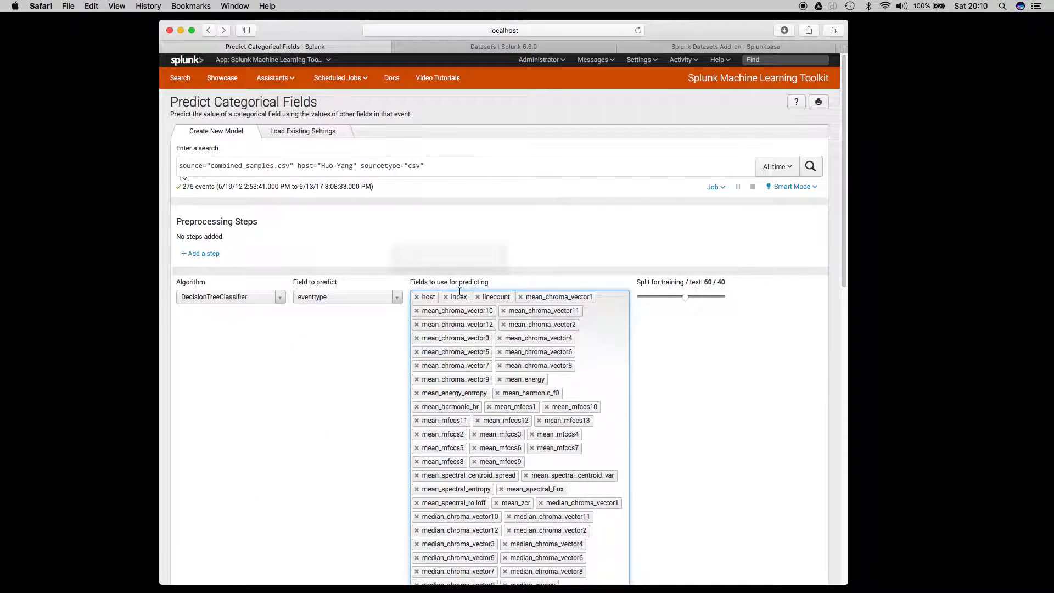
{"action": "left_click", "coordinate": [416, 297]}
{"action": "left_click", "coordinate": [416, 297]}
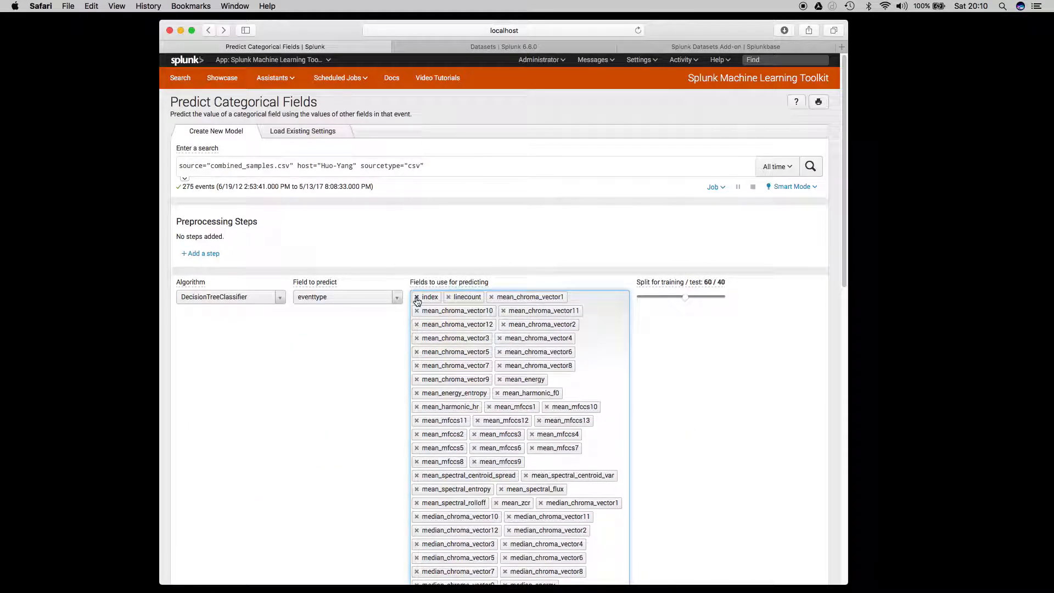
{"action": "left_click", "coordinate": [416, 297]}
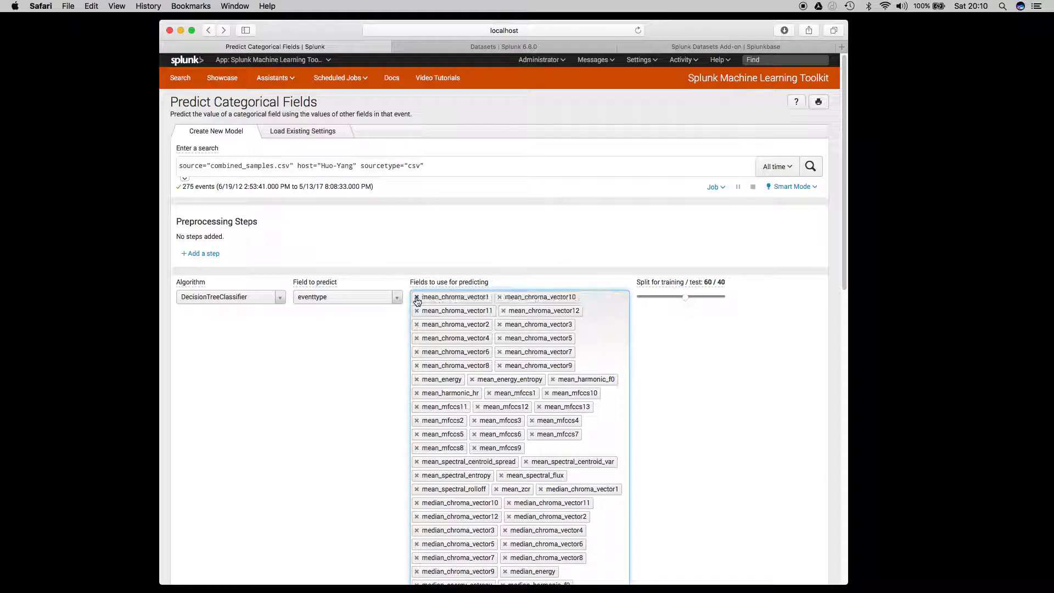
Remove source, sourcetype, splunk_server and splunk_server_group from the fields used for predicting.
{"action": "scroll", "coordinate": [683, 406], "scroll_direction": "down", "scroll_amount": 5}
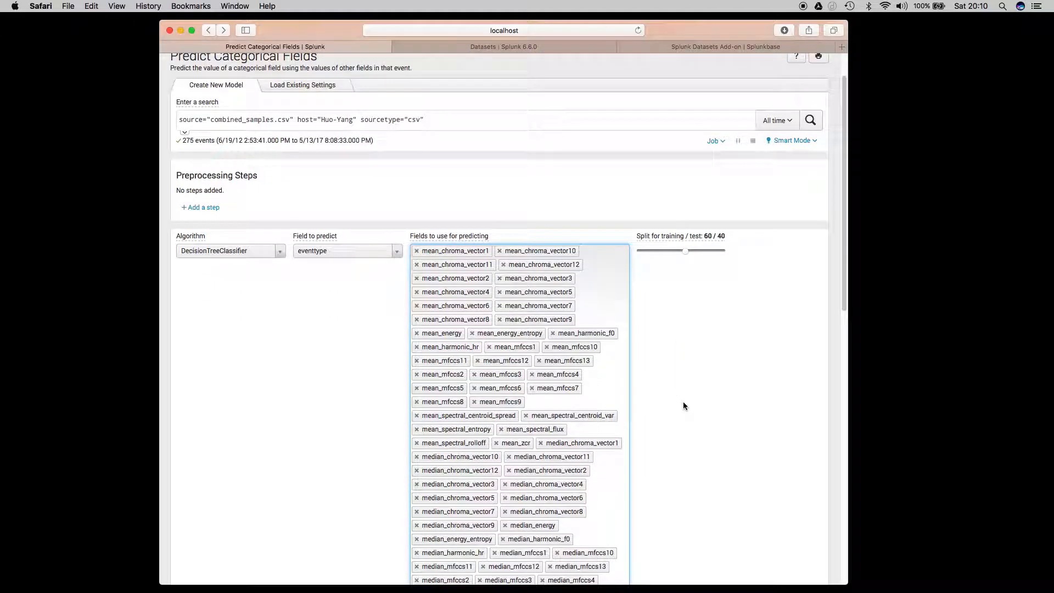
{"action": "scroll", "coordinate": [683, 406], "scroll_direction": "down", "scroll_amount": 3}
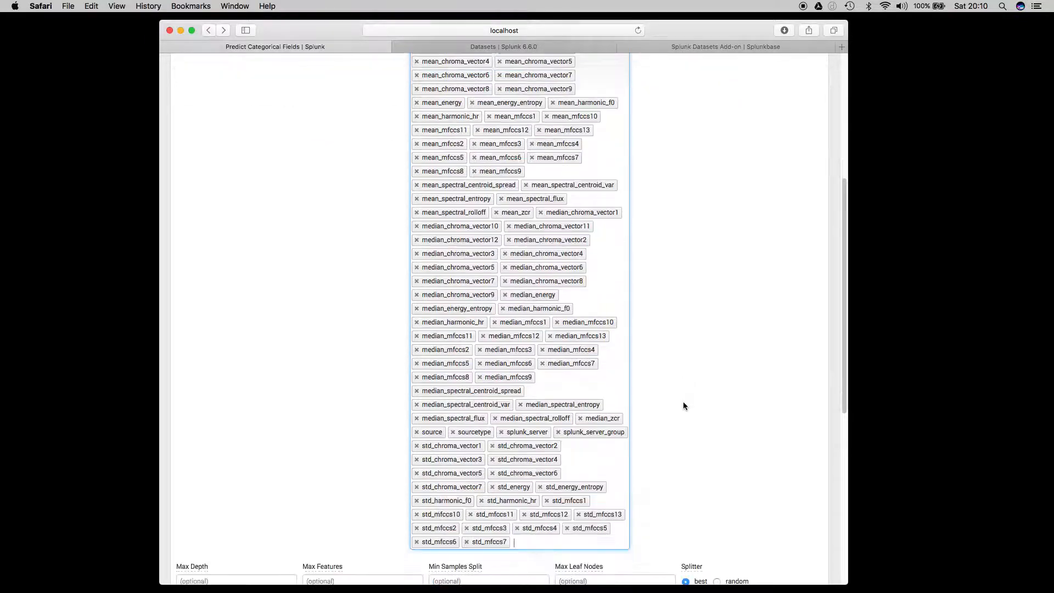
{"action": "left_click", "coordinate": [415, 433]}
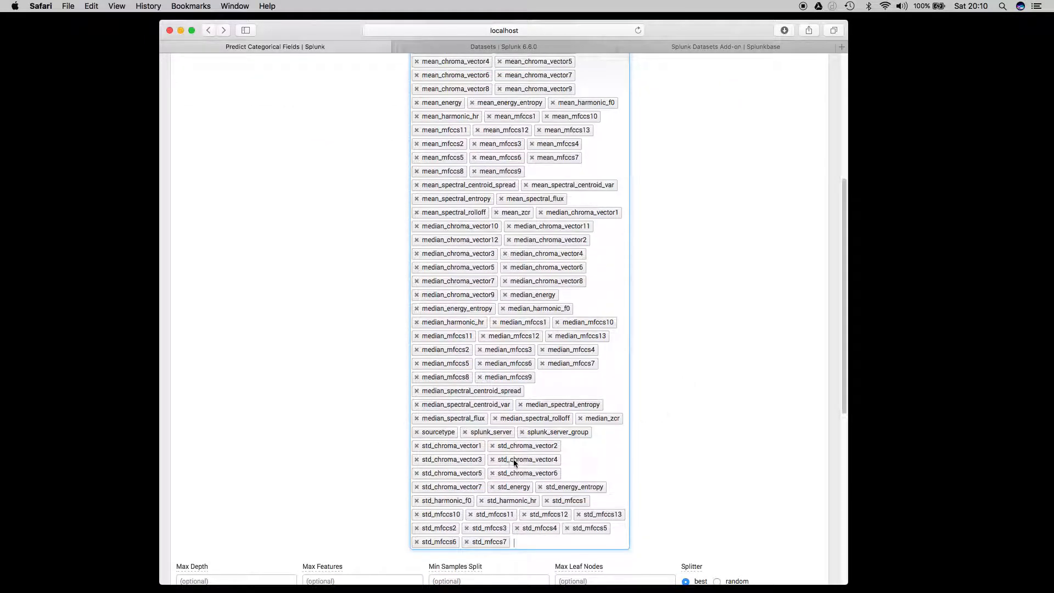
{"action": "left_click", "coordinate": [417, 433]}
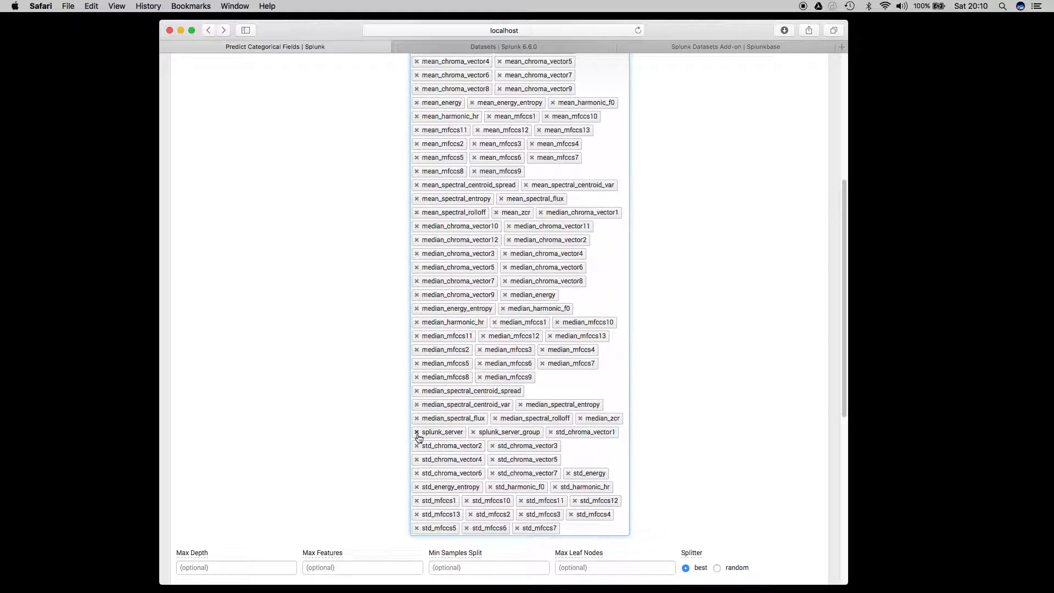
{"action": "left_click", "coordinate": [417, 433]}
{"action": "left_click", "coordinate": [416, 434]}
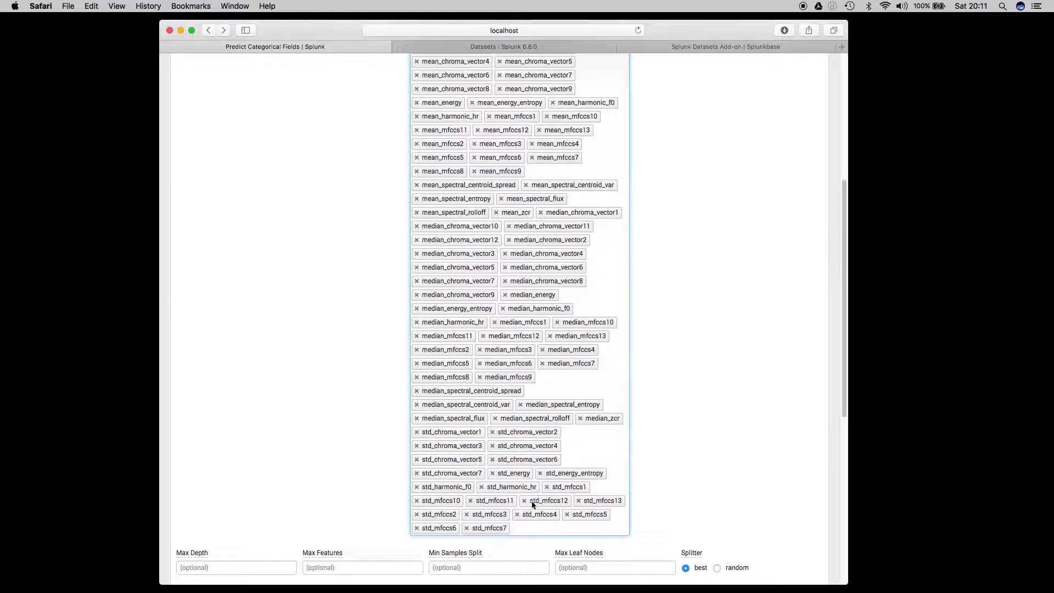
Review the remaining mean, median and std predictor fields and try to fit the decision tree model for eventtype.
{"action": "scroll", "coordinate": [575, 405], "scroll_direction": "up", "scroll_amount": 5}
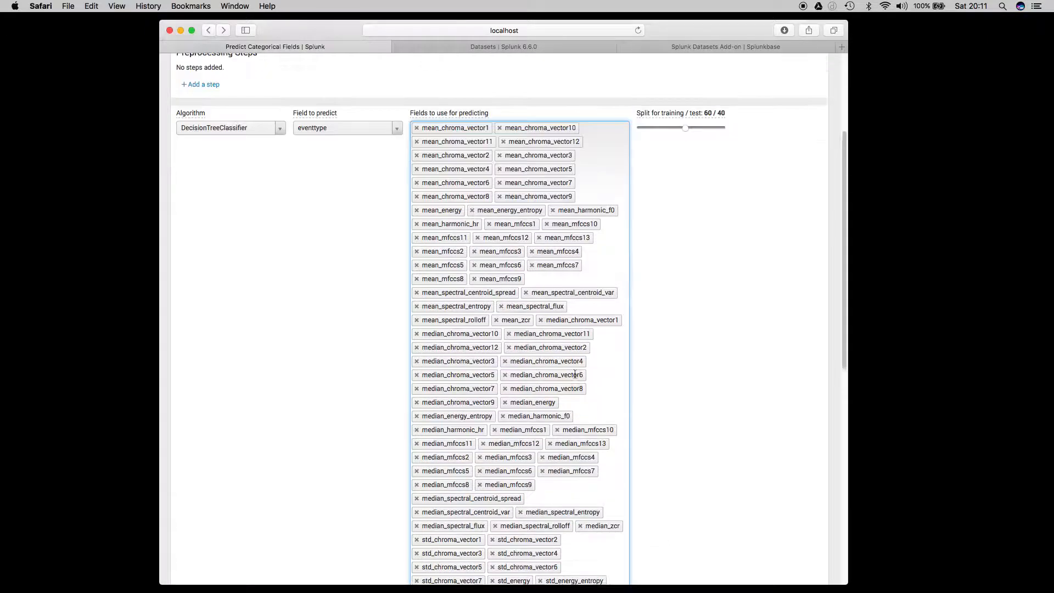
{"action": "scroll", "coordinate": [575, 374], "scroll_direction": "up", "scroll_amount": 1}
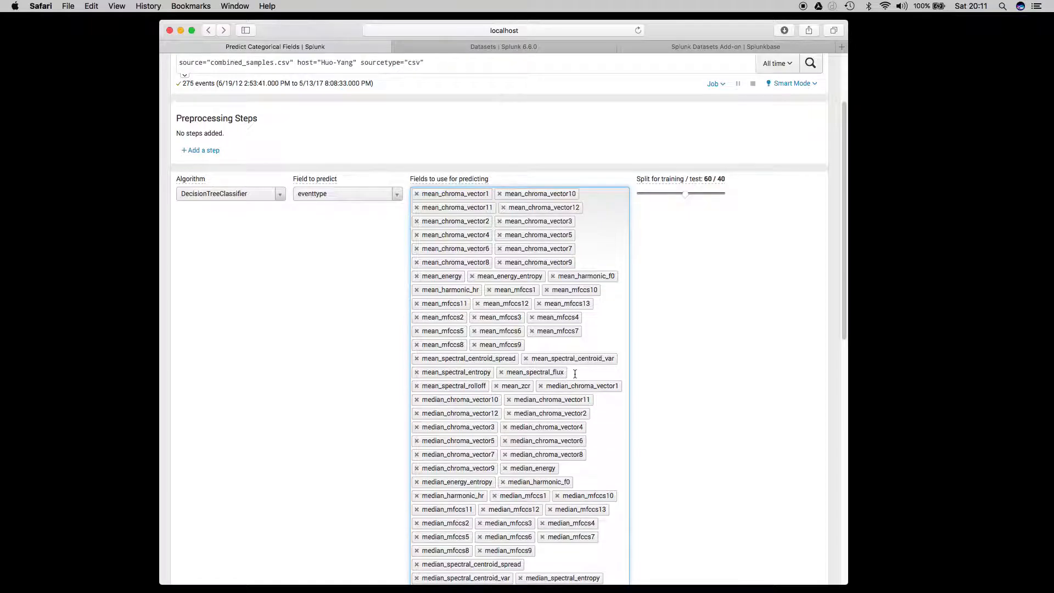
{"action": "scroll", "coordinate": [575, 374], "scroll_direction": "up", "scroll_amount": 1}
{"action": "scroll", "coordinate": [575, 374], "scroll_direction": "down", "scroll_amount": 6}
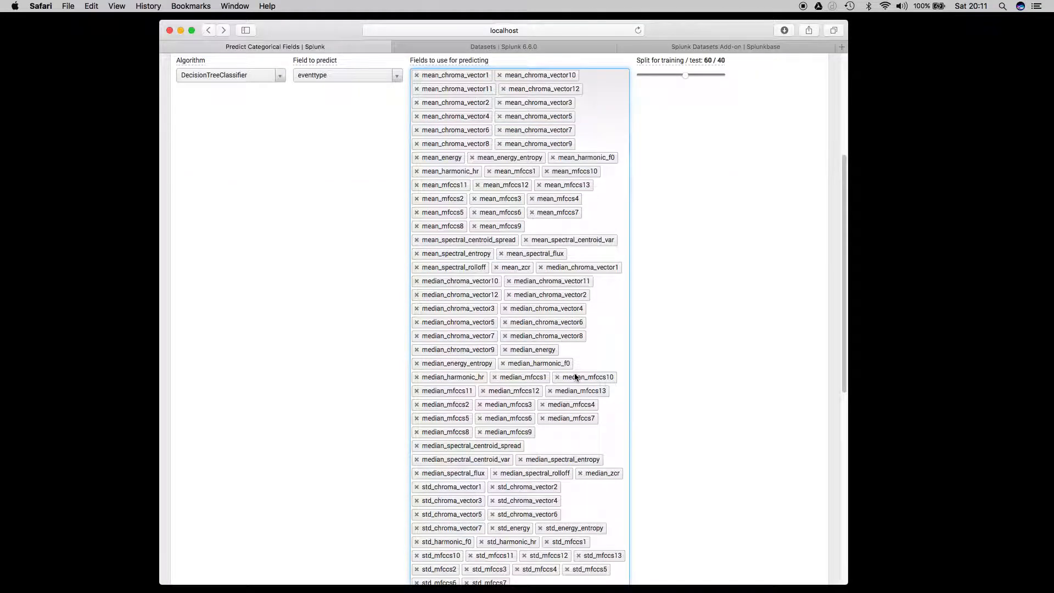
{"action": "scroll", "coordinate": [575, 375], "scroll_direction": "down", "scroll_amount": 1}
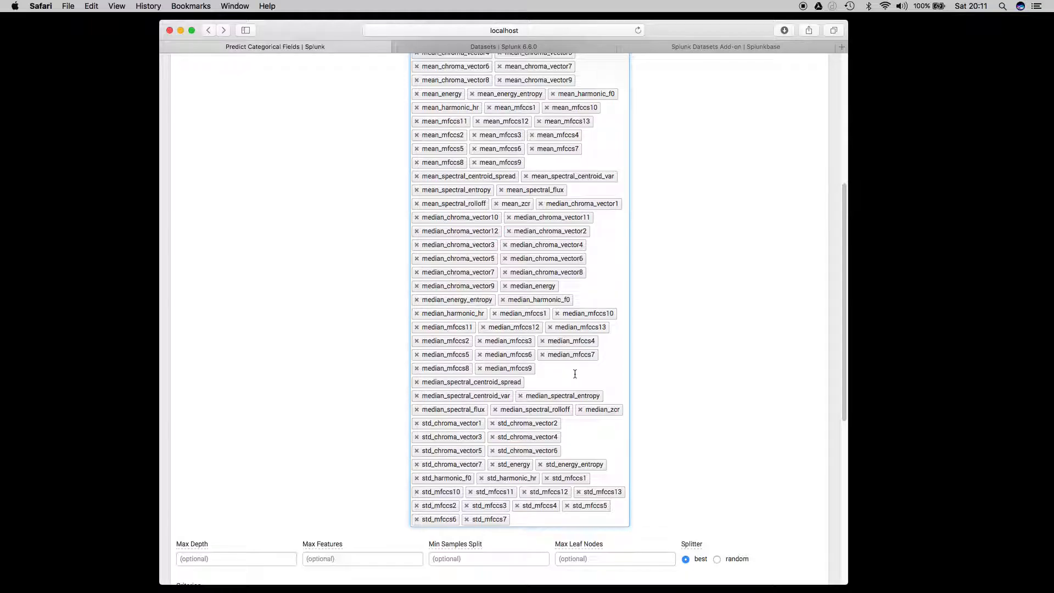
{"action": "scroll", "coordinate": [574, 374], "scroll_direction": "up", "scroll_amount": 10}
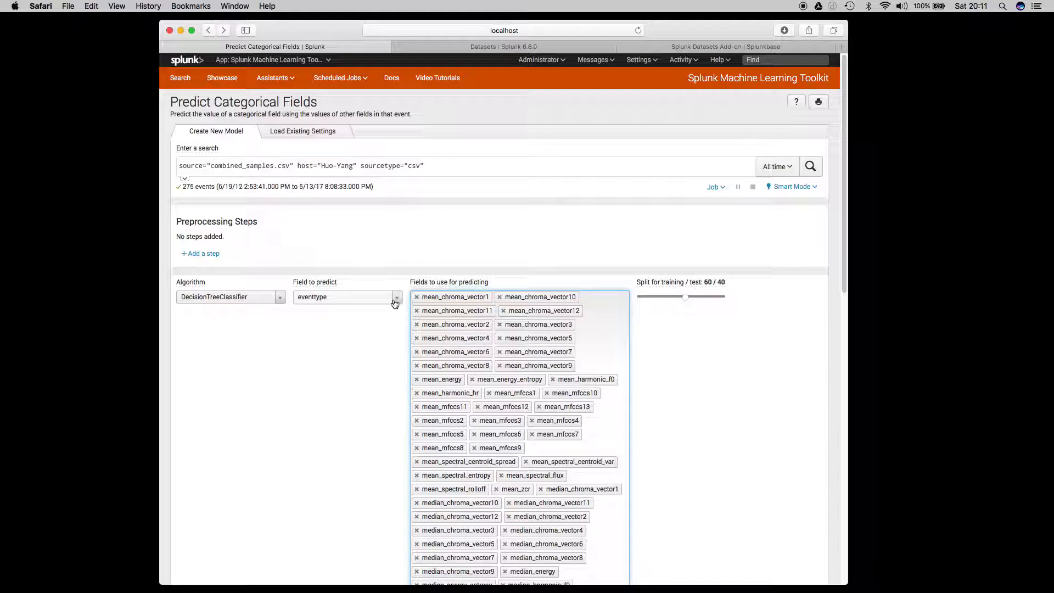
{"action": "scroll", "coordinate": [682, 384], "scroll_direction": "down", "scroll_amount": 2}
{"action": "scroll", "coordinate": [681, 388], "scroll_direction": "down", "scroll_amount": 10}
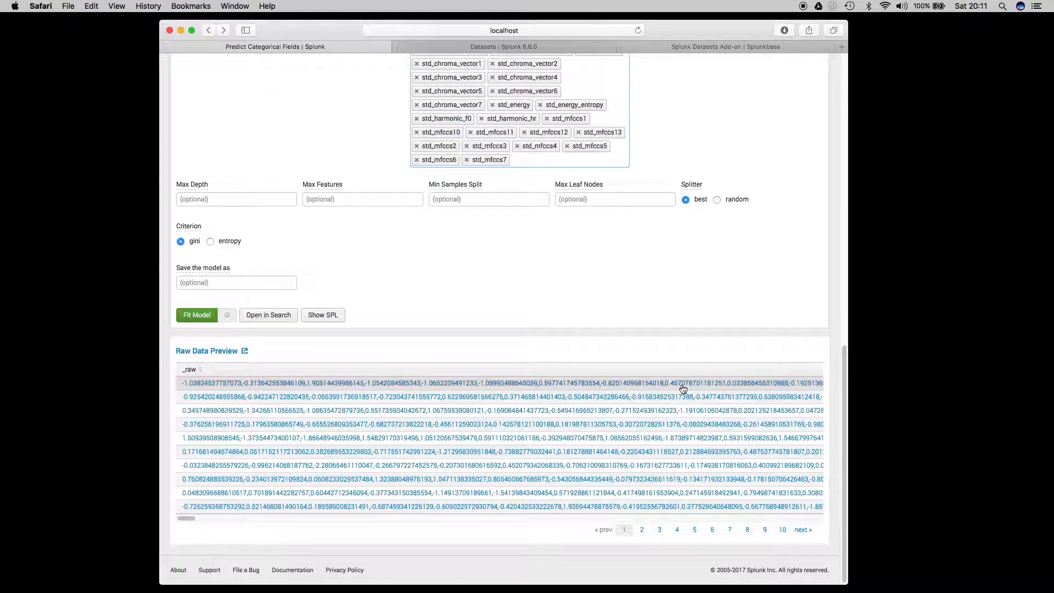
{"action": "left_click", "coordinate": [196, 348]}
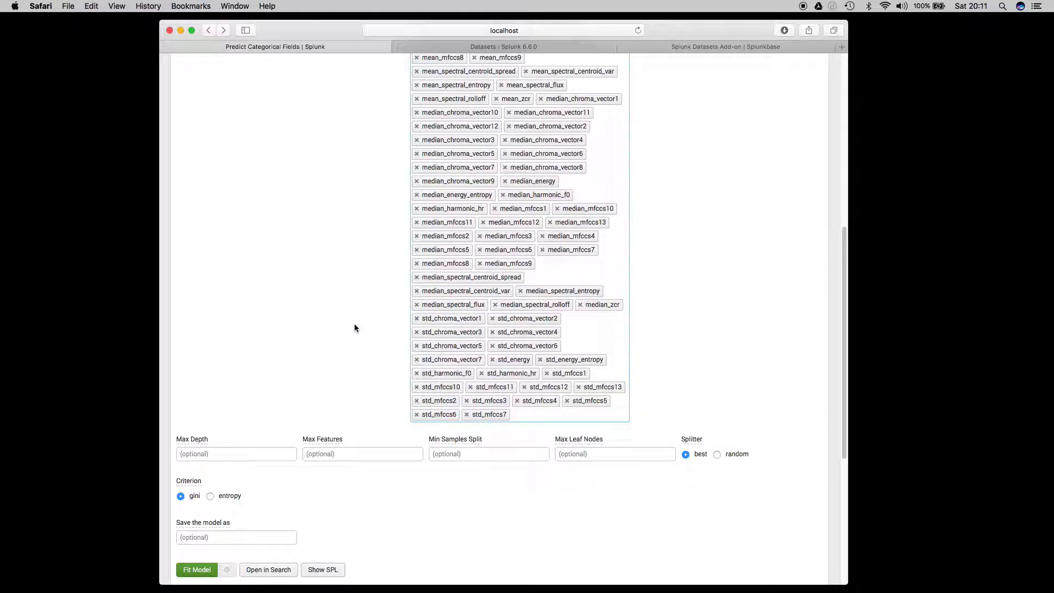
{"action": "scroll", "coordinate": [354, 324], "scroll_direction": "down", "scroll_amount": 1}
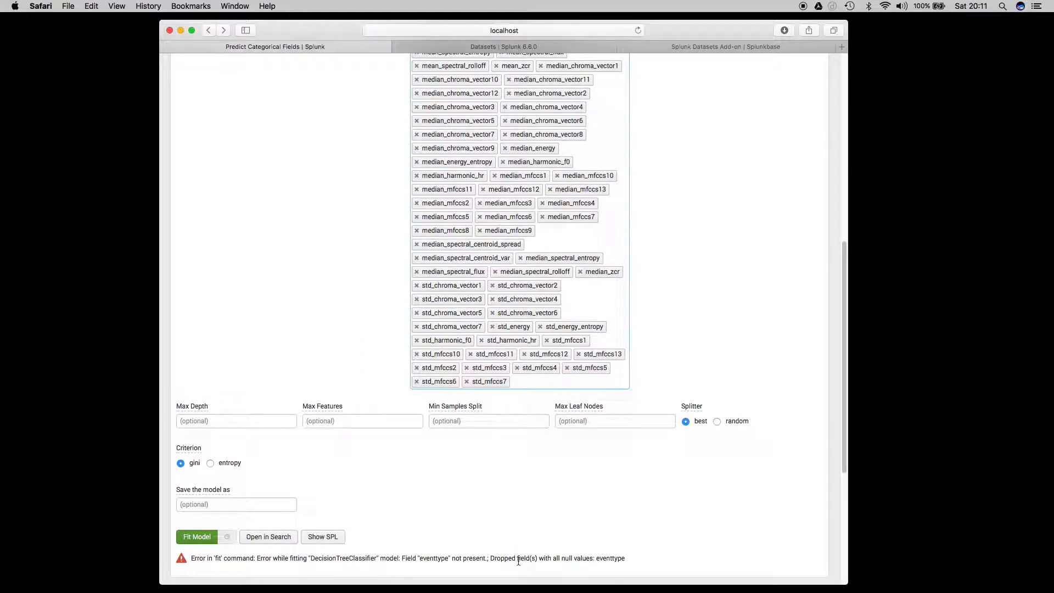
{"action": "scroll", "coordinate": [372, 354], "scroll_direction": "down", "scroll_amount": 1}
Change the field to predict to index.
{"action": "scroll", "coordinate": [373, 353], "scroll_direction": "up", "scroll_amount": 10}
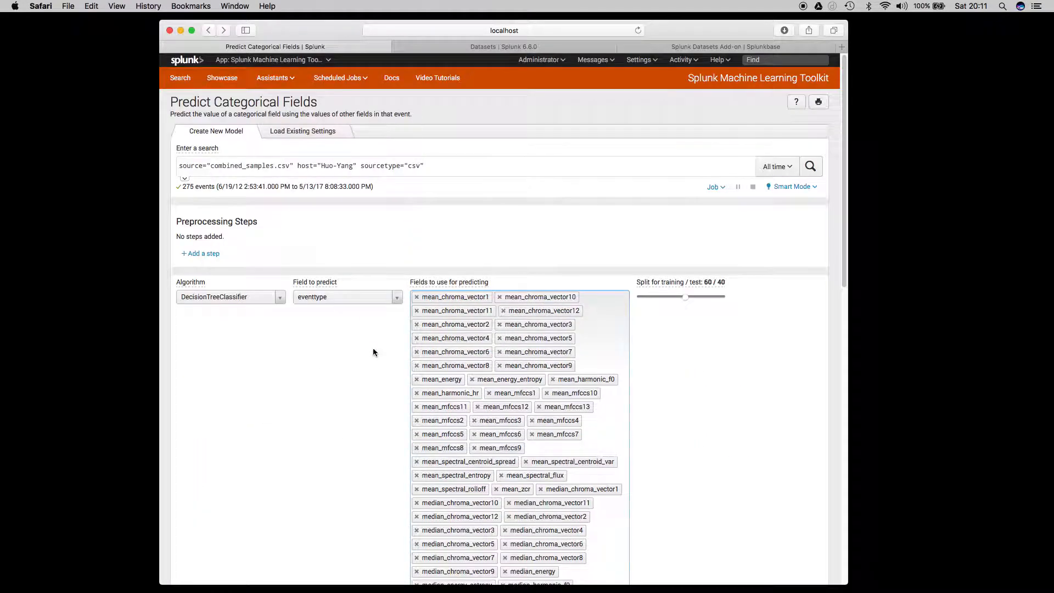
{"action": "left_click", "coordinate": [390, 297]}
{"action": "mouse_move", "coordinate": [396, 327]}
{"action": "left_mouse_down"}
{"action": "mouse_move", "coordinate": [404, 426]}
{"action": "mouse_move", "coordinate": [400, 327]}
{"action": "left_mouse_up"}
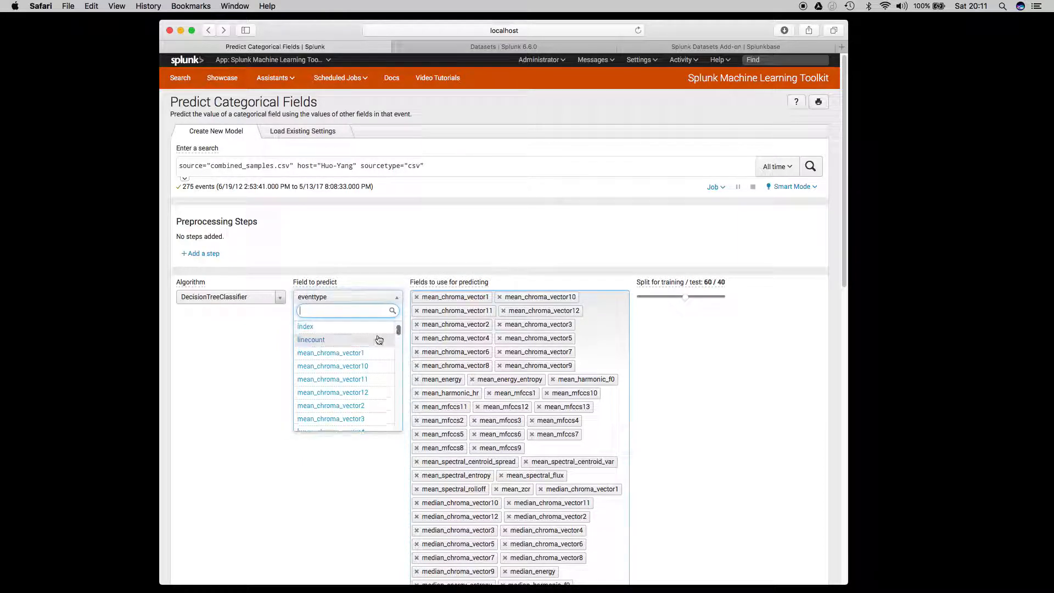
{"action": "left_click", "coordinate": [306, 328]}
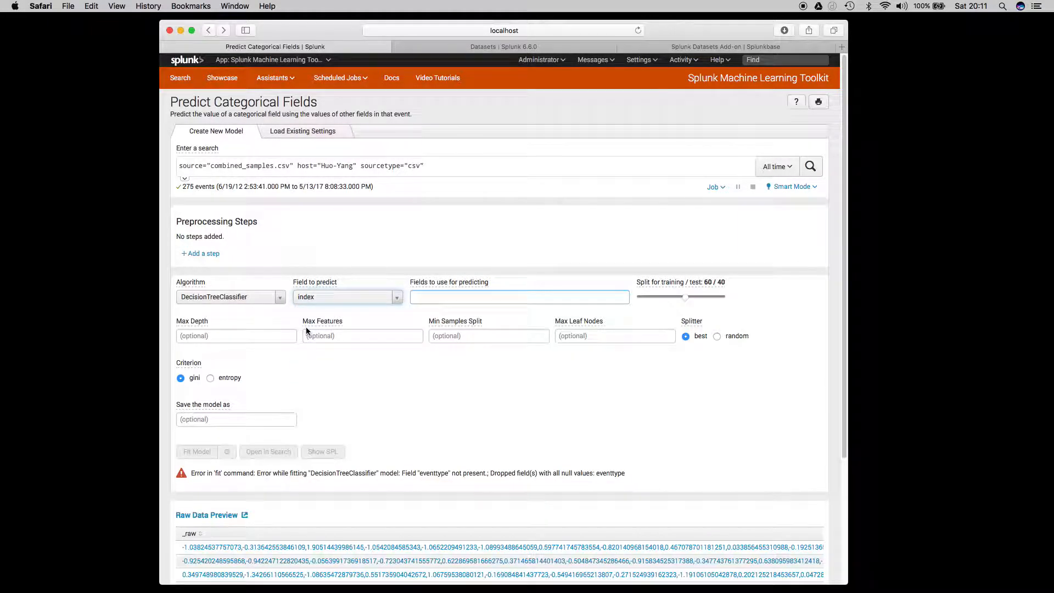
Open the raw data preview as a search and examine the source, host and linecount values and the full list of extracted fields.
{"action": "scroll", "coordinate": [363, 396], "scroll_direction": "down", "scroll_amount": 2}
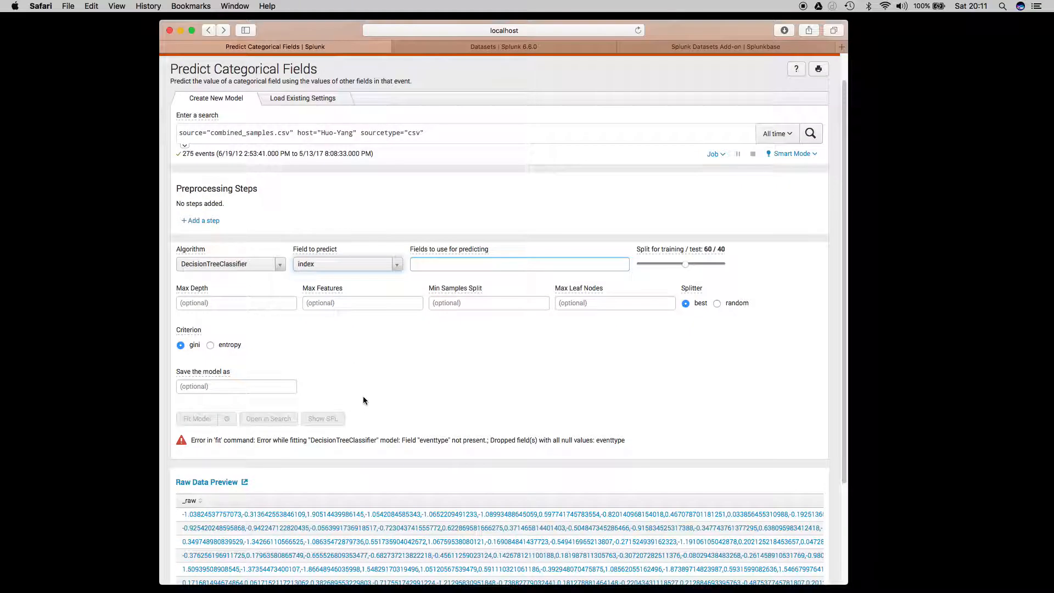
{"action": "left_click", "coordinate": [238, 483]}
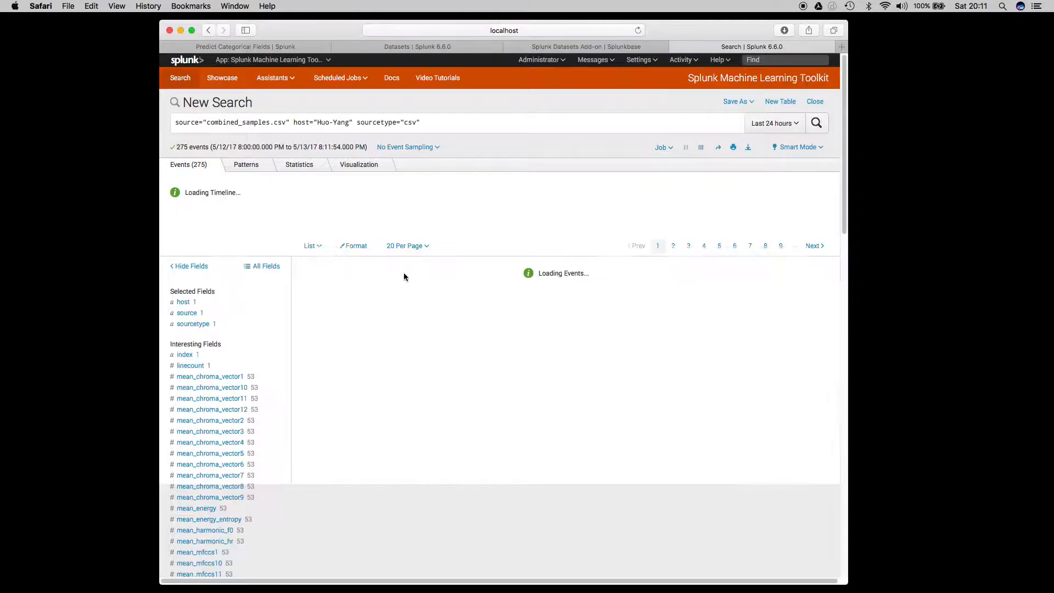
{"action": "left_click", "coordinate": [186, 301]}
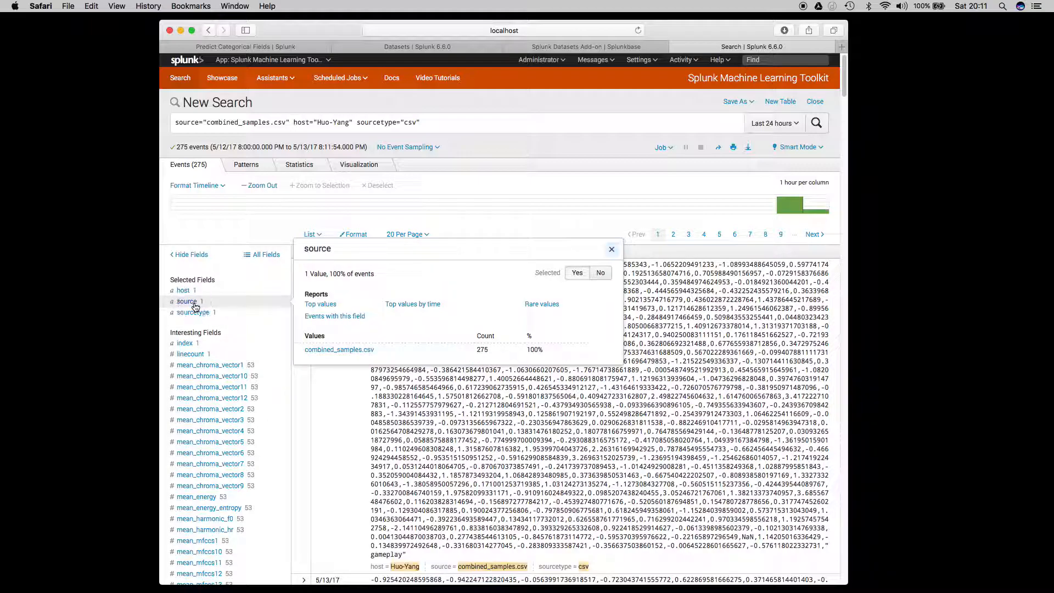
{"action": "left_click", "coordinate": [193, 313]}
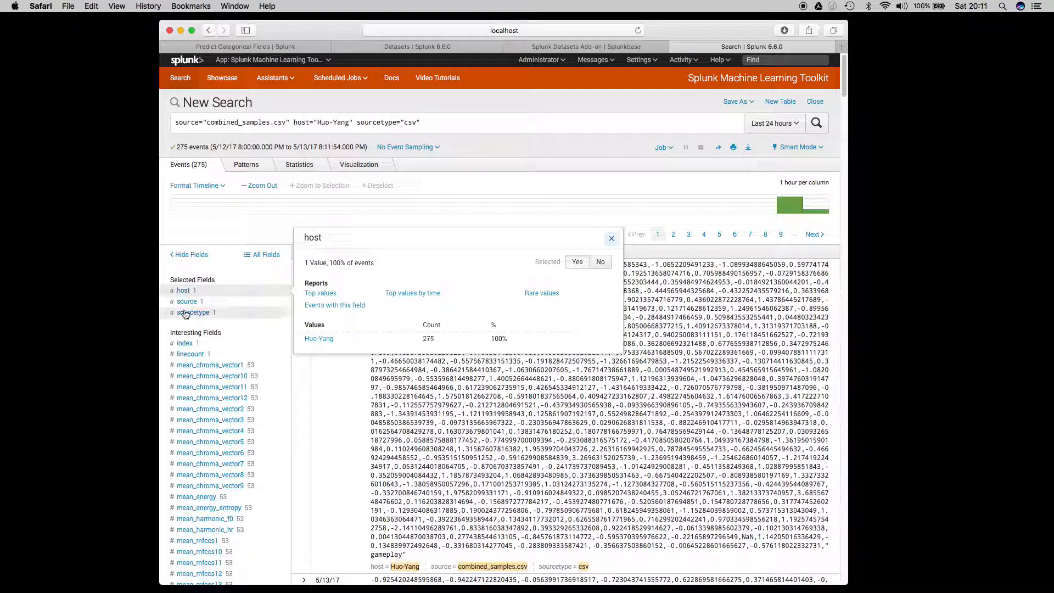
{"action": "left_click", "coordinate": [197, 355]}
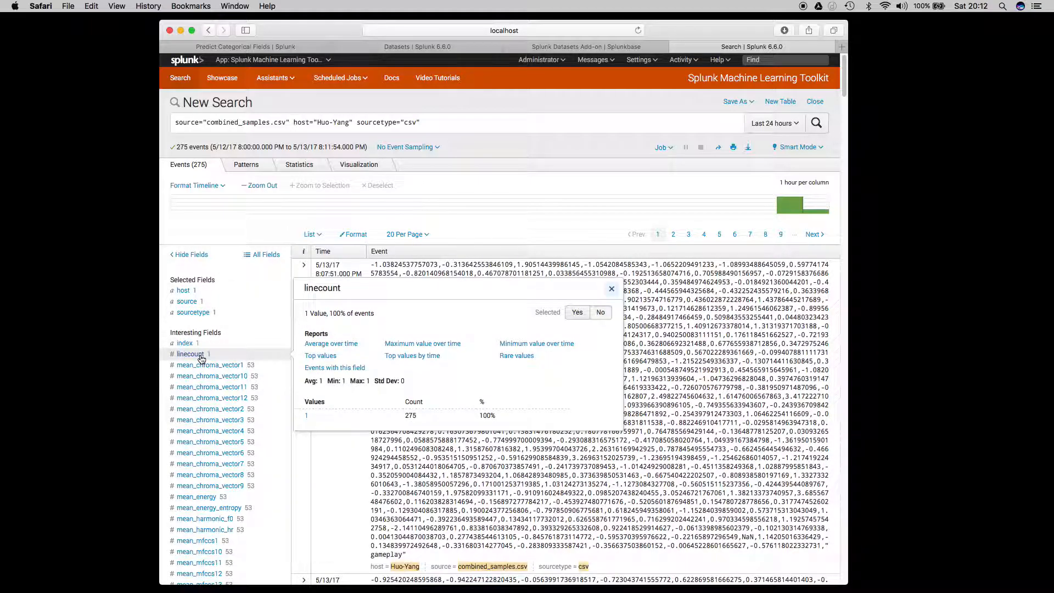
{"action": "scroll", "coordinate": [253, 409], "scroll_direction": "down", "scroll_amount": 5}
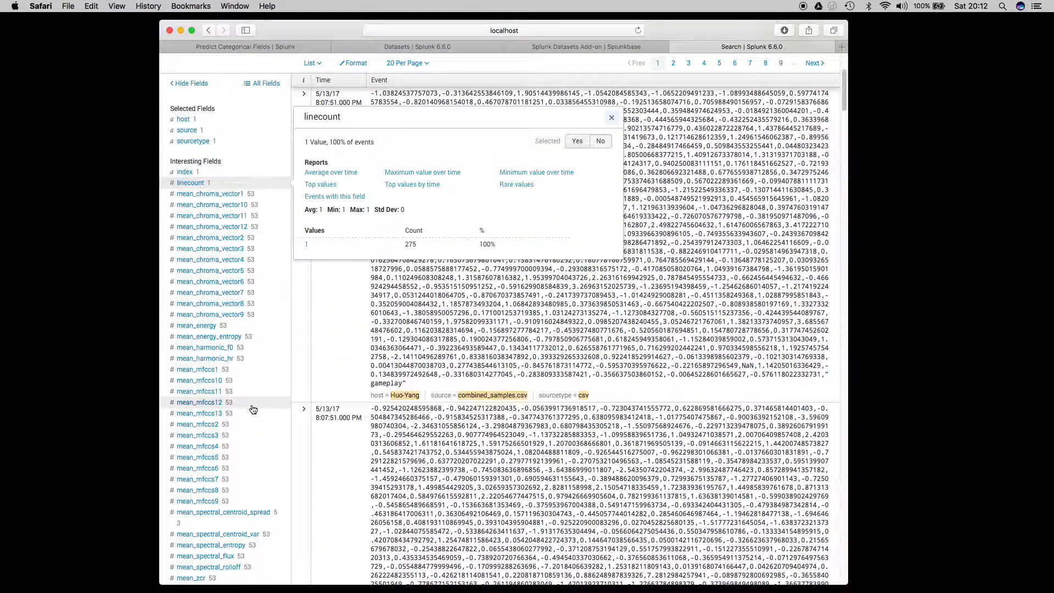
{"action": "scroll", "coordinate": [253, 410], "scroll_direction": "down", "scroll_amount": 10}
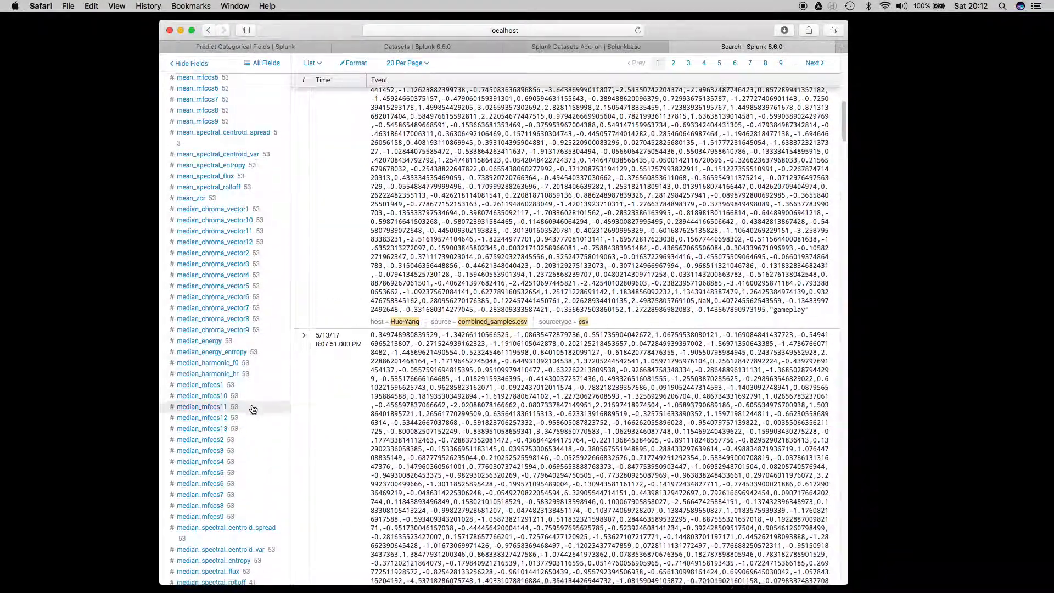
{"action": "scroll", "coordinate": [253, 409], "scroll_direction": "down", "scroll_amount": 4}
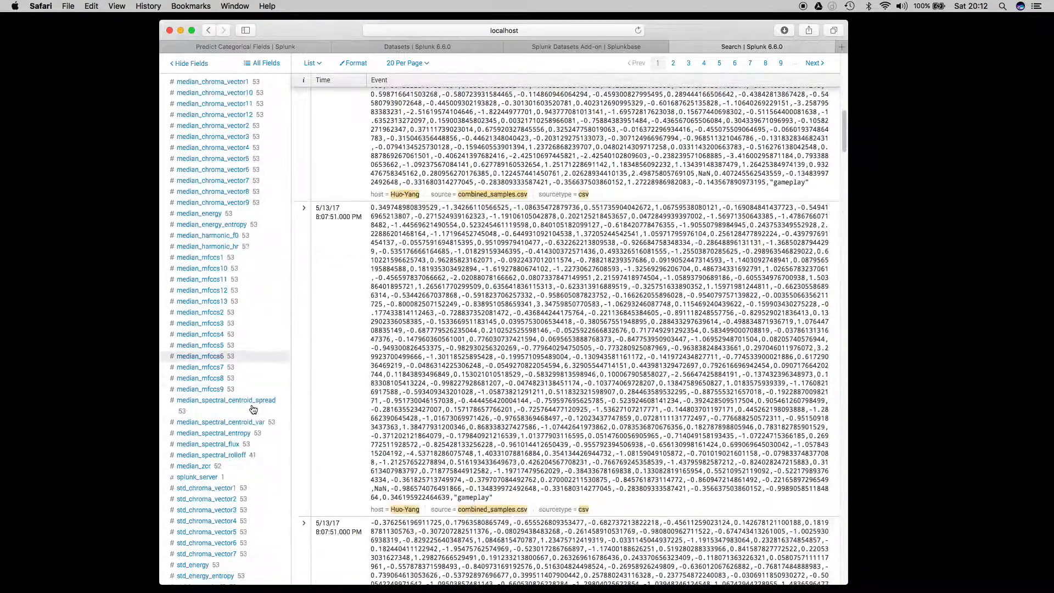
{"action": "scroll", "coordinate": [253, 410], "scroll_direction": "down", "scroll_amount": 2}
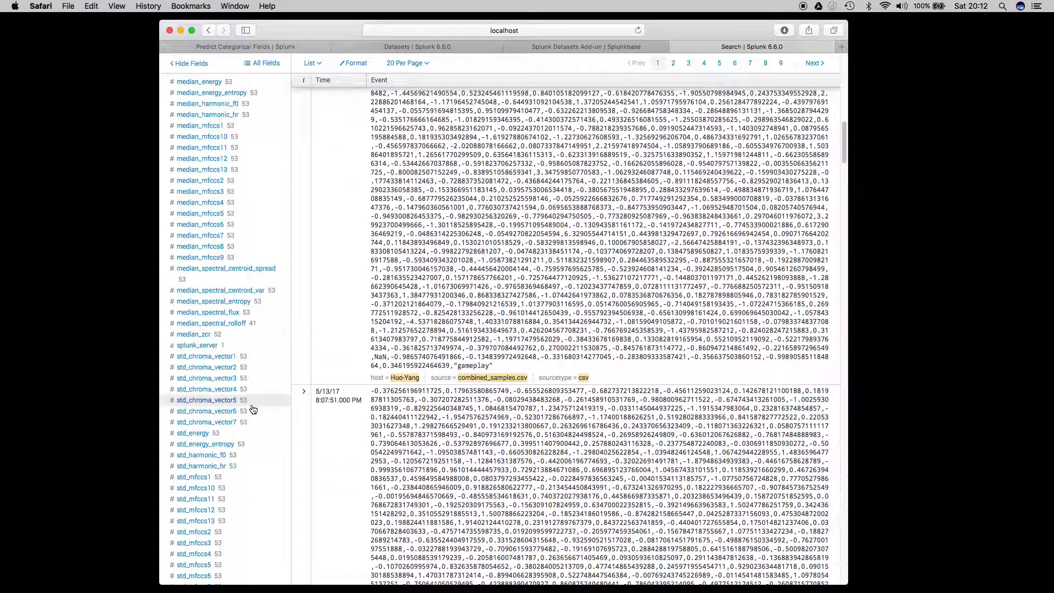
{"action": "scroll", "coordinate": [253, 410], "scroll_direction": "down", "scroll_amount": 7}
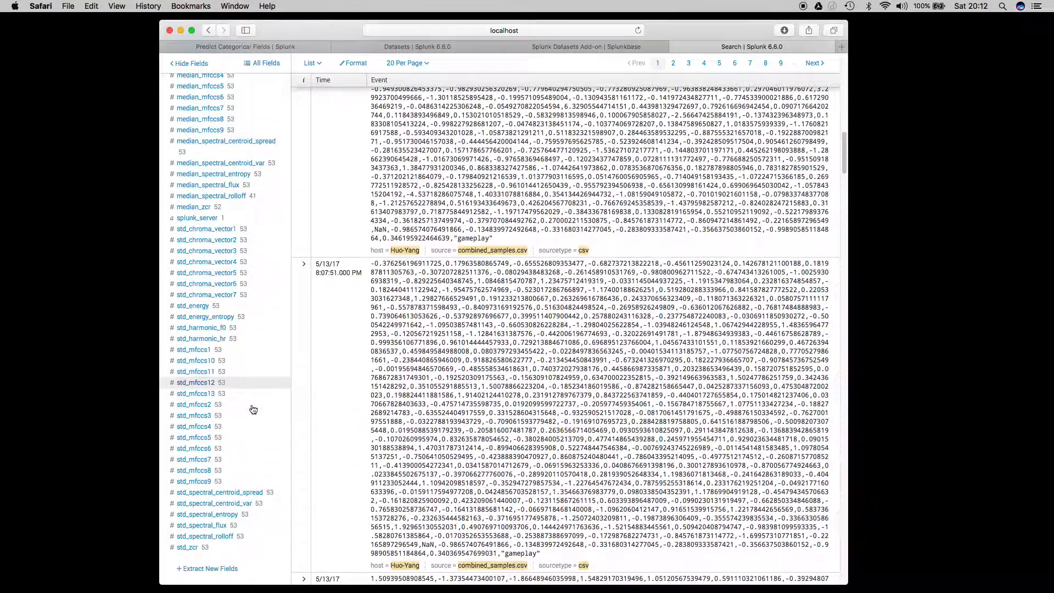
Start a new field extraction for the csv source type, using the first listed event as the sample.
{"action": "left_click", "coordinate": [233, 420]}
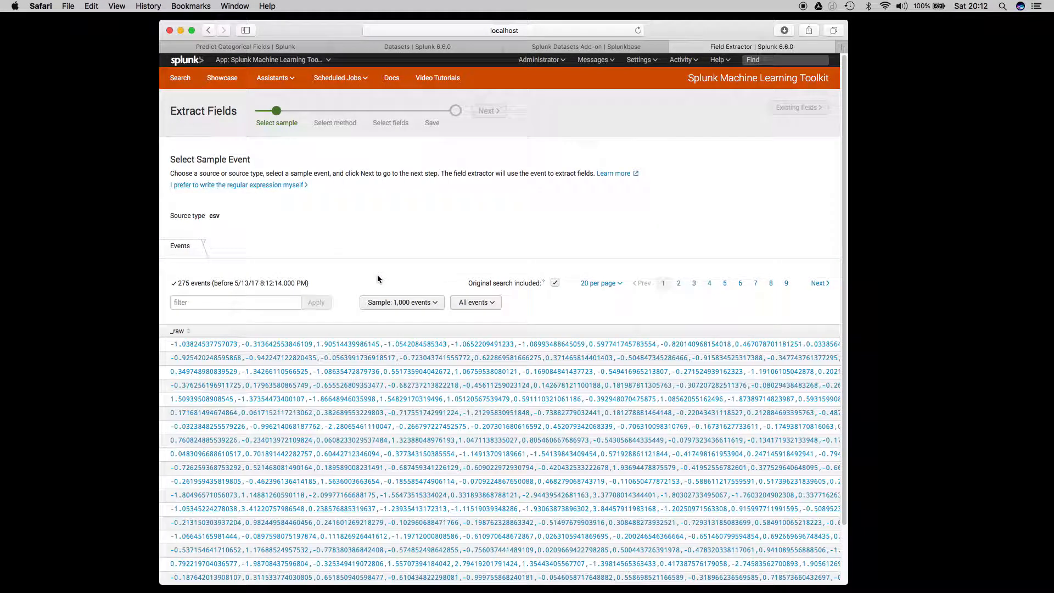
{"action": "left_click", "coordinate": [341, 350]}
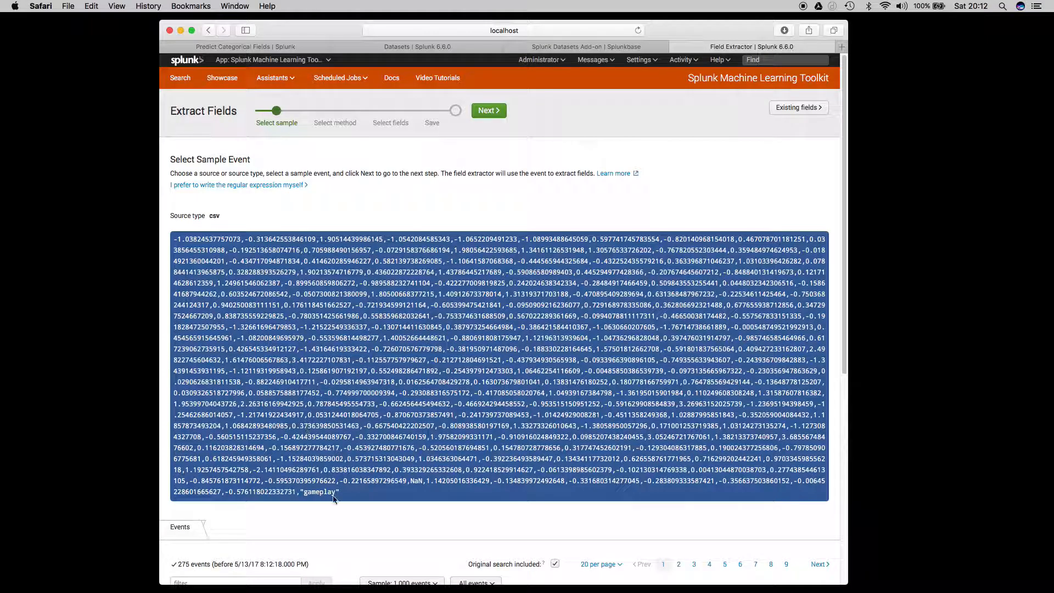
{"action": "scroll", "coordinate": [344, 338], "scroll_direction": "down", "scroll_amount": 3}
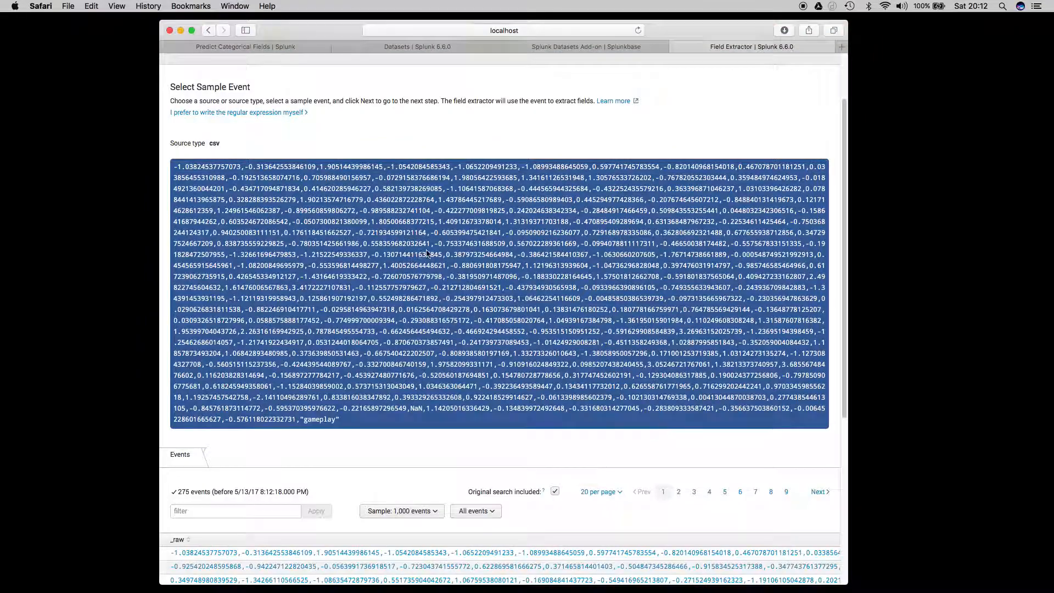
{"action": "scroll", "coordinate": [427, 252], "scroll_direction": "up", "scroll_amount": 3}
{"action": "left_click", "coordinate": [501, 116]}
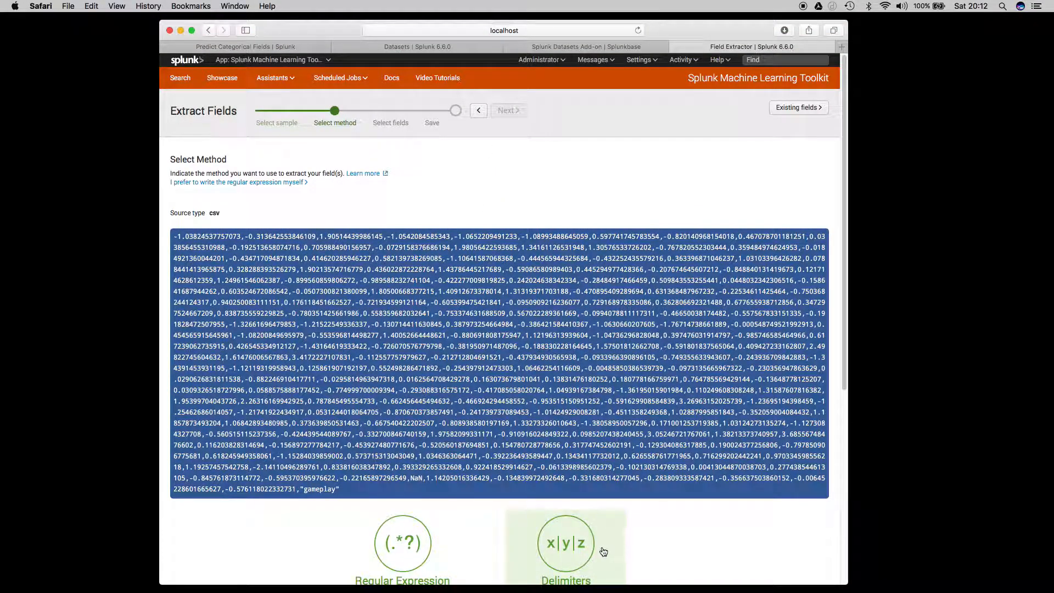
Choose the Delimiters method, split the sample event by commas and inspect the resulting fields through to the last one.
{"action": "left_click", "coordinate": [585, 551]}
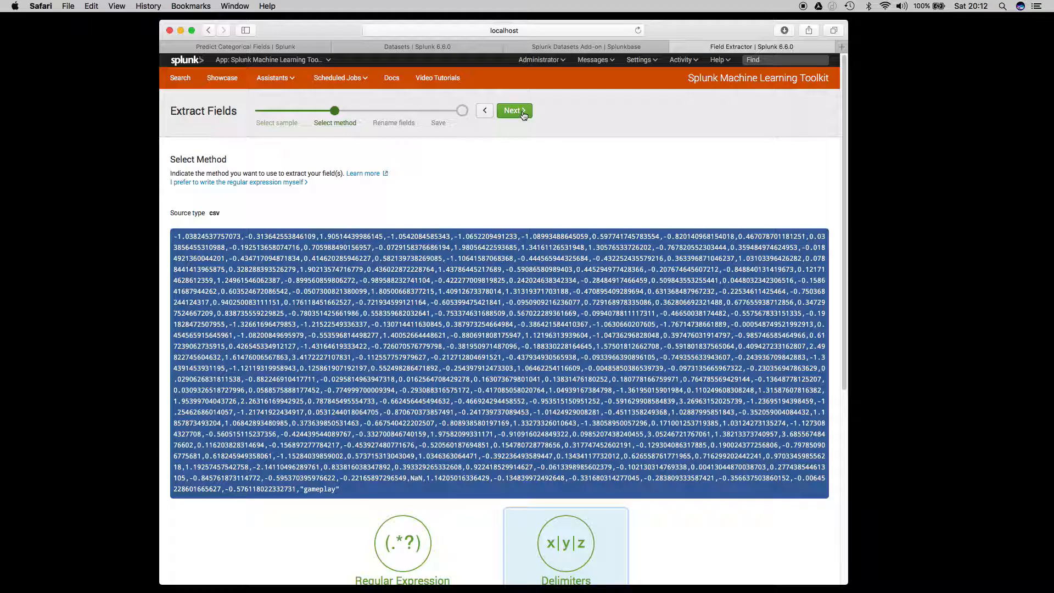
{"action": "scroll", "coordinate": [588, 528], "scroll_direction": "down", "scroll_amount": 1}
{"action": "scroll", "coordinate": [588, 528], "scroll_direction": "down", "scroll_amount": 2}
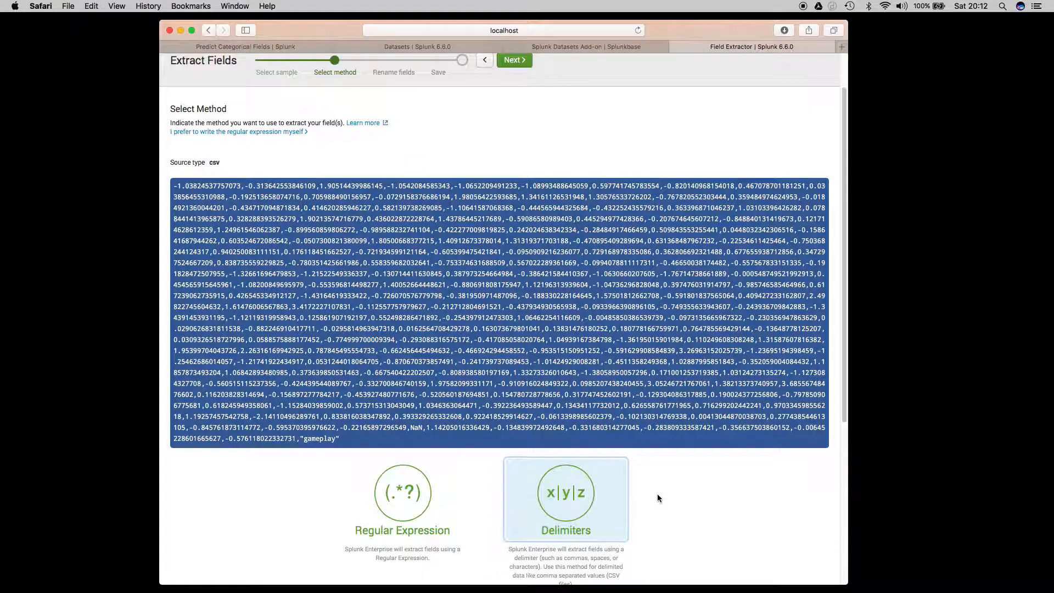
{"action": "left_click", "coordinate": [514, 62]}
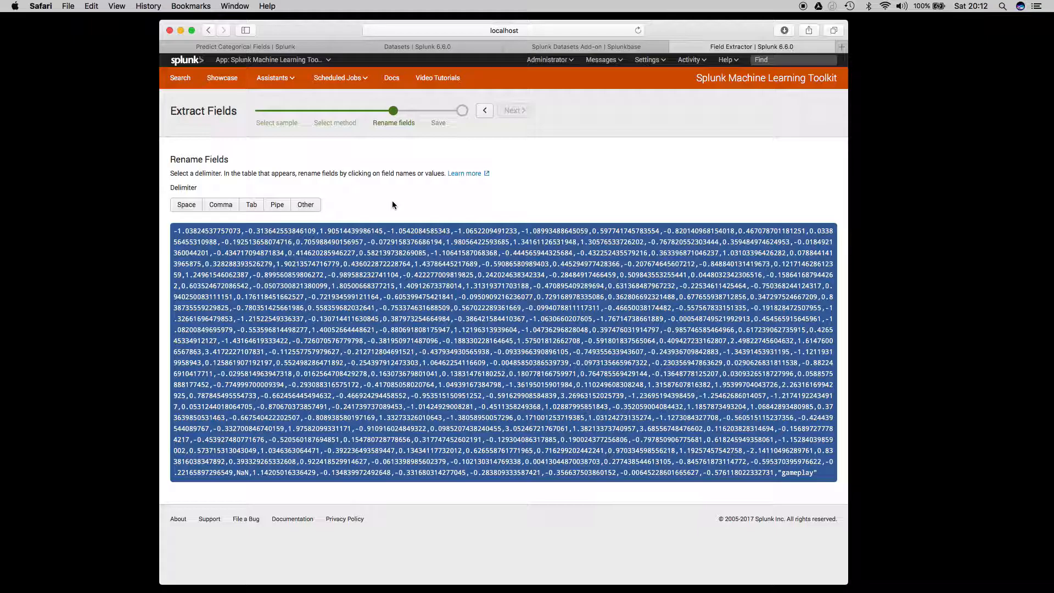
{"action": "left_click", "coordinate": [220, 206]}
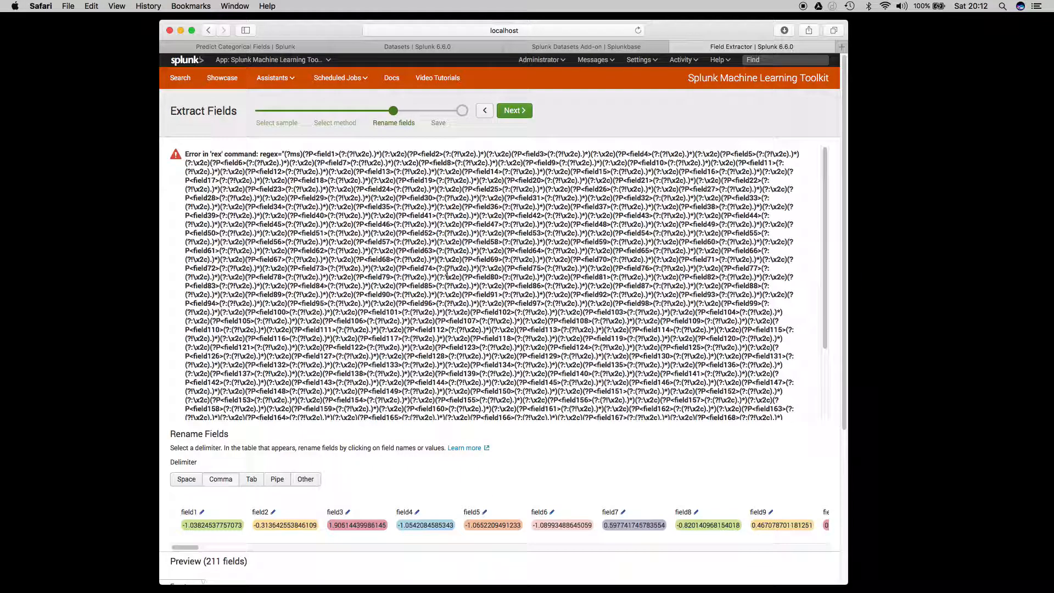
{"action": "scroll", "coordinate": [410, 260], "scroll_direction": "down", "scroll_amount": 1}
{"action": "scroll", "coordinate": [399, 262], "scroll_direction": "up", "scroll_amount": 1}
{"action": "left_click", "coordinate": [222, 480]}
{"action": "left_click_drag", "start_coordinate": [181, 547], "coordinate": [807, 546]}
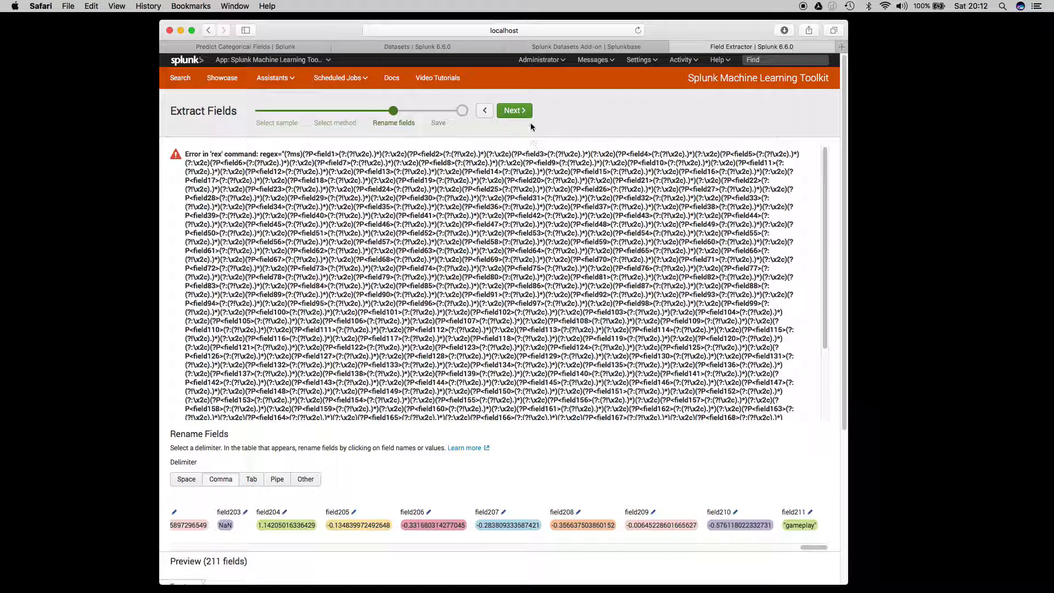
Name the extraction wtf and finish saving it.
{"action": "left_click", "coordinate": [515, 110]}
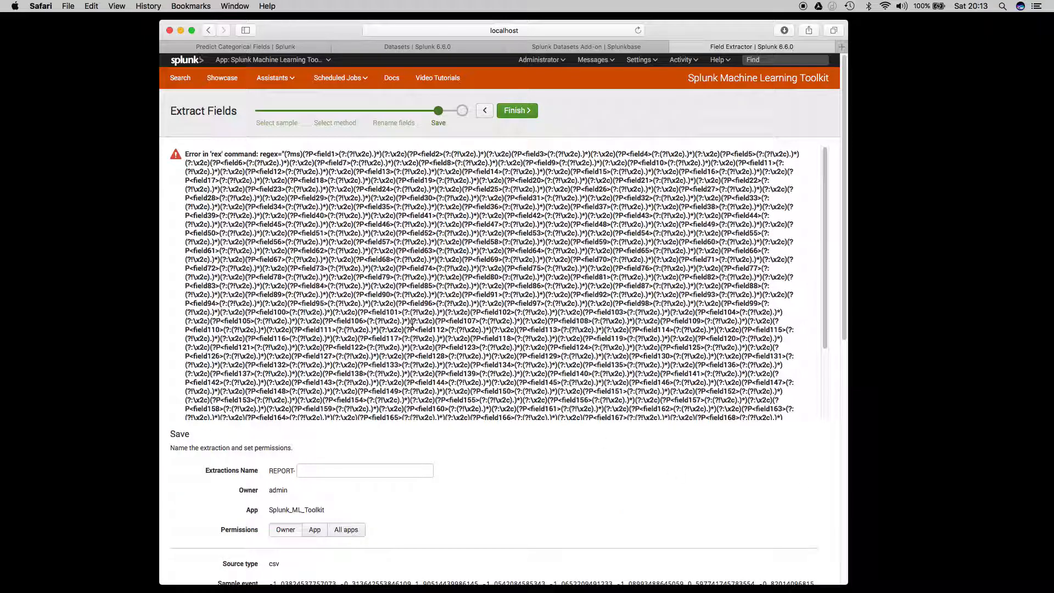
{"action": "left_click", "coordinate": [372, 476]}
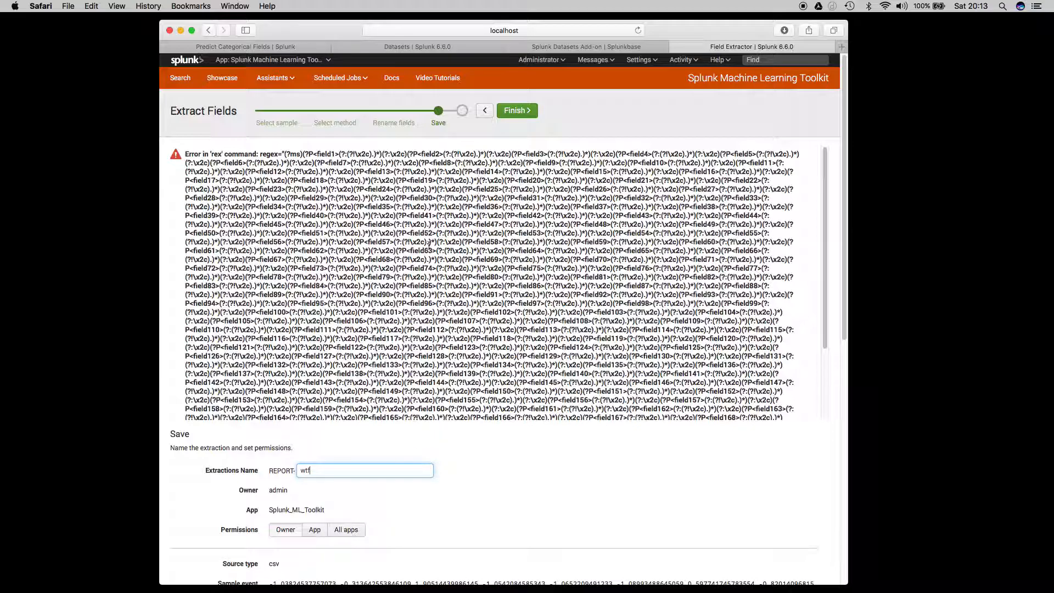
{"action": "type", "text": "wtf"}
{"action": "scroll", "coordinate": [468, 452], "scroll_direction": "down", "scroll_amount": 10}
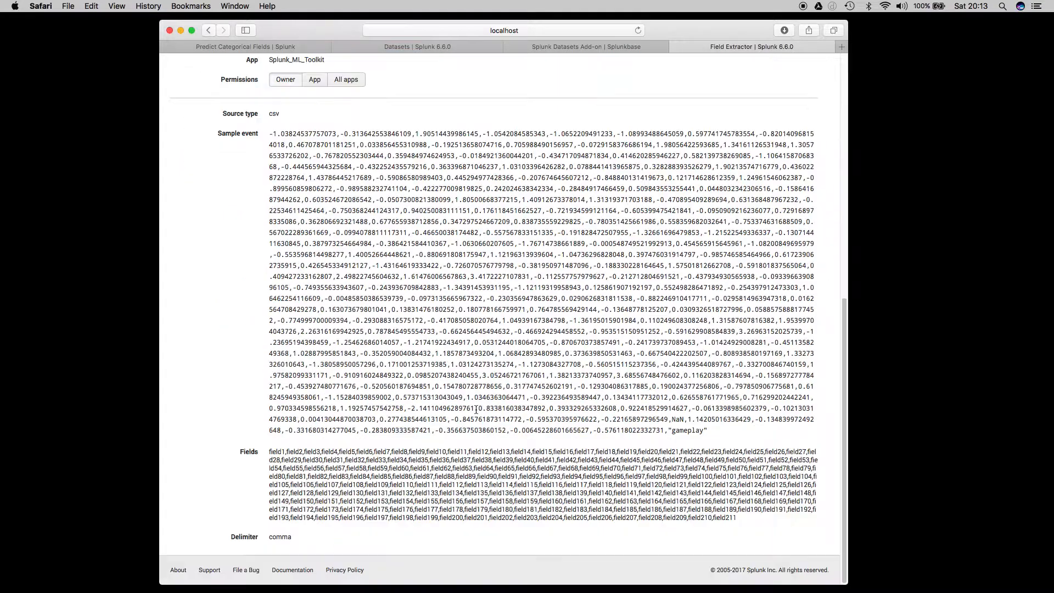
{"action": "scroll", "coordinate": [476, 409], "scroll_direction": "up", "scroll_amount": 10}
{"action": "left_click", "coordinate": [509, 111]}
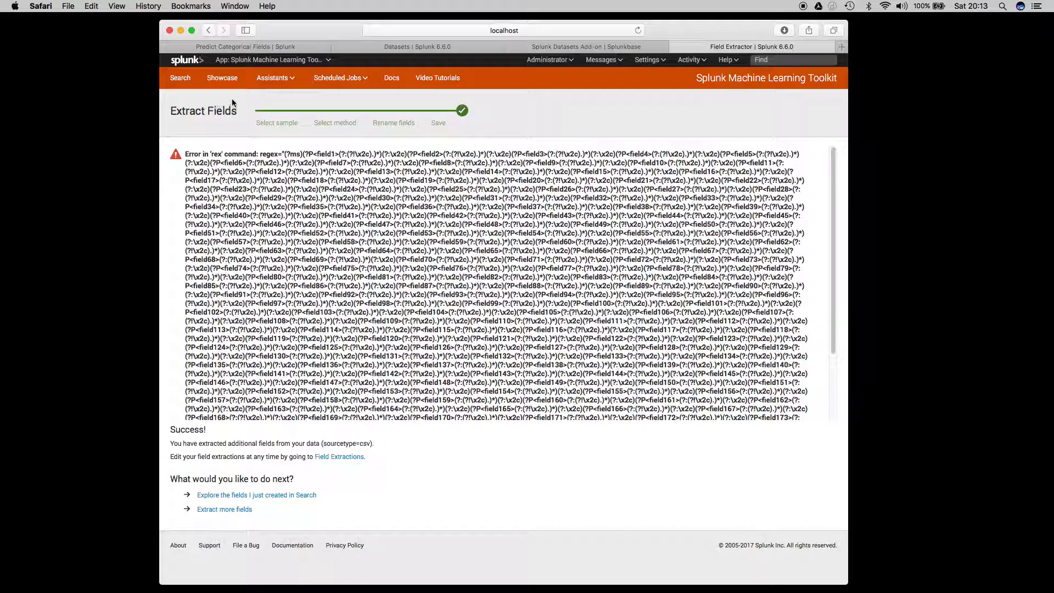
Open a new Predict Categorical Fields assistant from the Machine Learning Toolkit showcase.
{"action": "left_click", "coordinate": [191, 62]}
{"action": "left_click", "coordinate": [209, 161]}
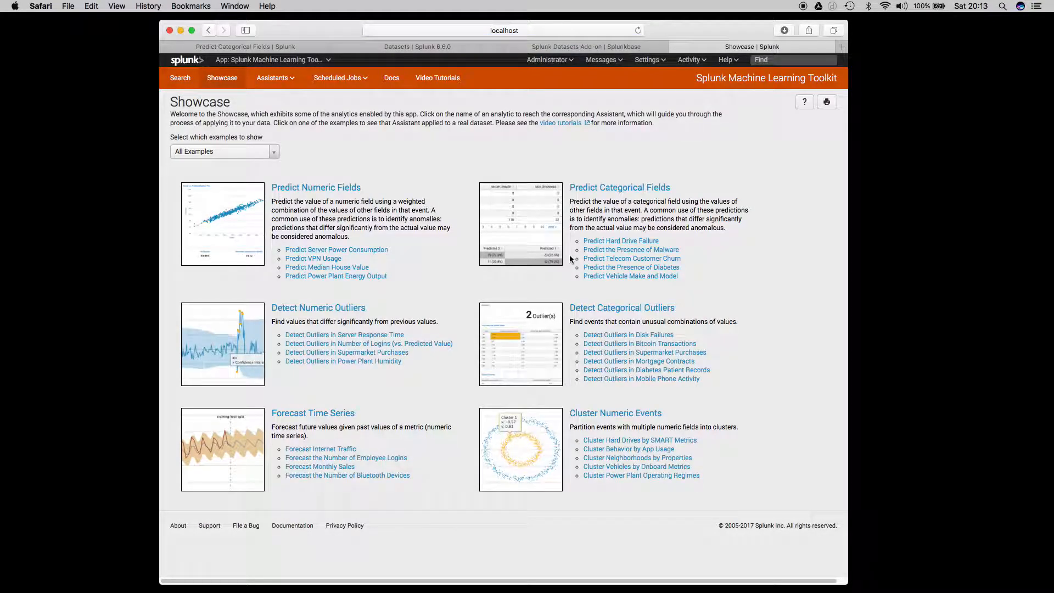
{"action": "left_click", "coordinate": [608, 191]}
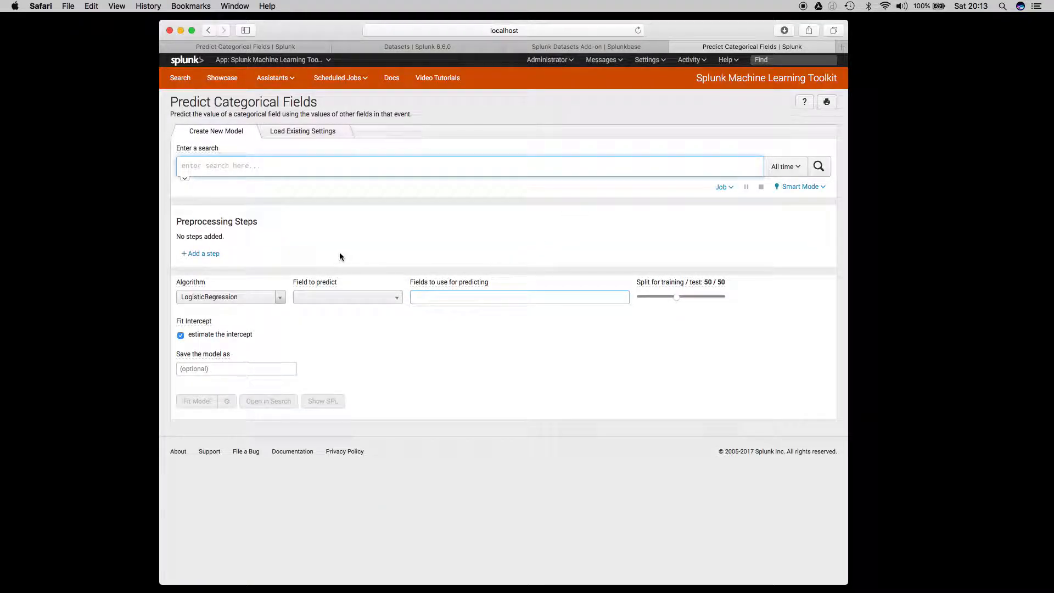
Run the copied search for source combined_samples.csv with sourcetype csv and set the algorithm to DecisionTreeClassifier.
{"action": "type", "text": "source=\"combined_samples.csv\" host=\"Huo-Yang\" sourcetype=\"csv\""}
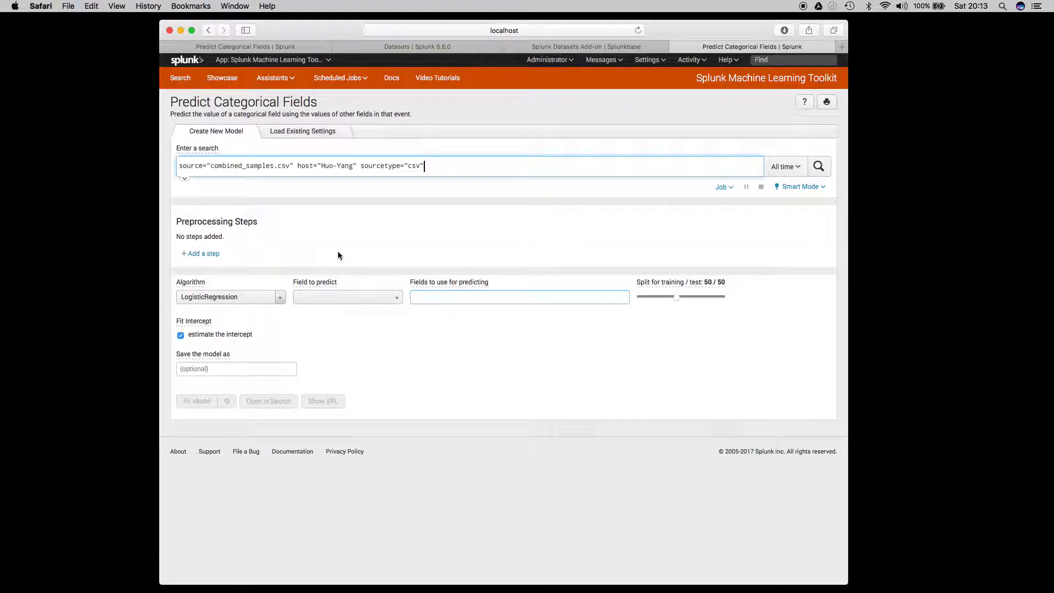
{"action": "left_click", "coordinate": [280, 297]}
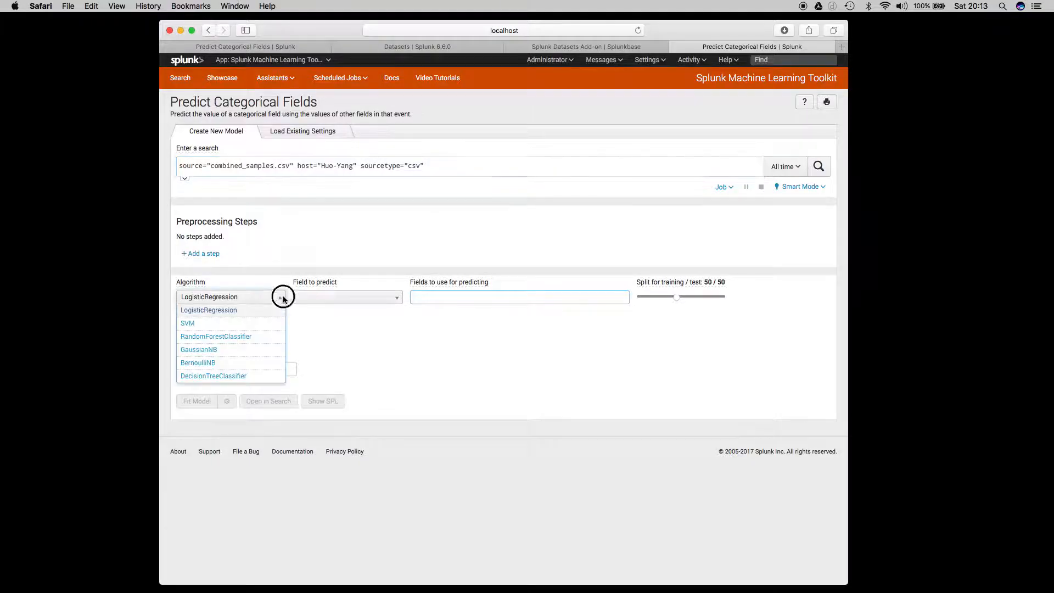
{"action": "left_click", "coordinate": [258, 377]}
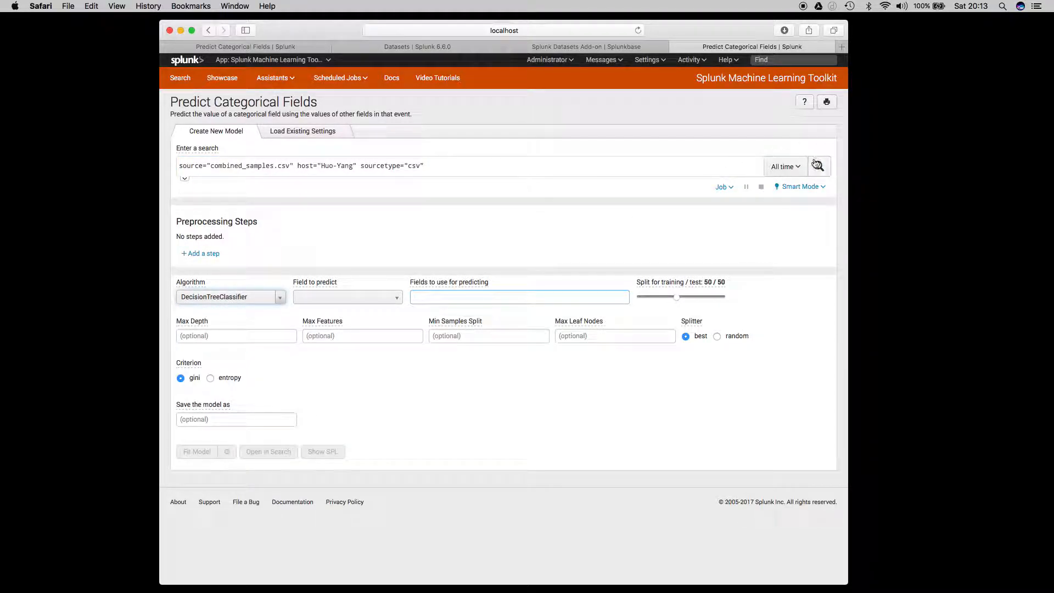
{"action": "left_click", "coordinate": [569, 171]}
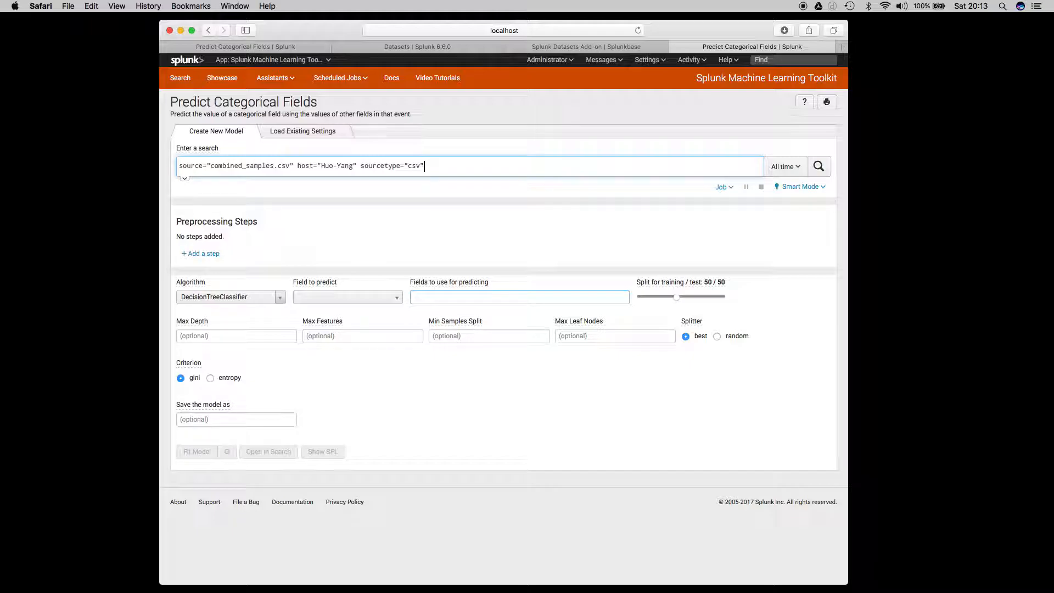
{"action": "key", "text": "Return"}
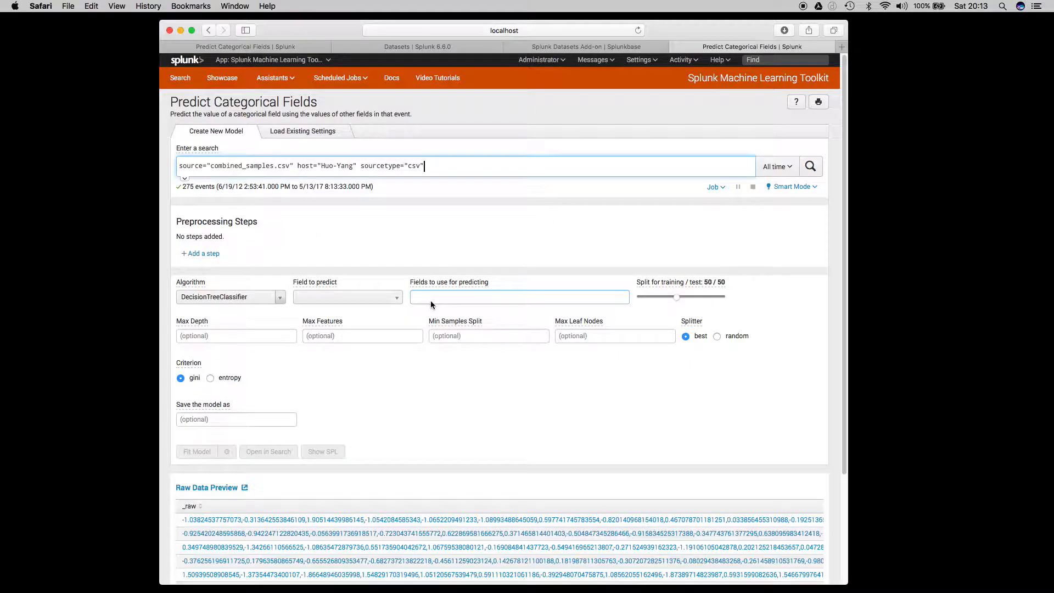
Set the field to predict to field211.
{"action": "left_click", "coordinate": [397, 300]}
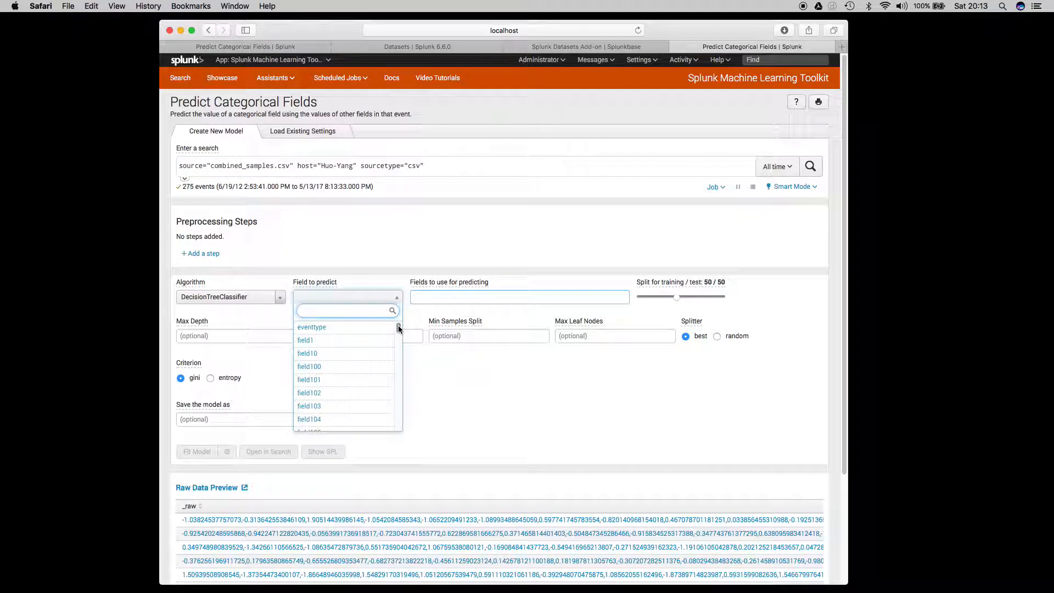
{"action": "left_click_drag", "start_coordinate": [399, 333], "coordinate": [398, 424]}
{"action": "mouse_move", "coordinate": [399, 384]}
{"action": "left_mouse_down"}
{"action": "mouse_move", "coordinate": [398, 395]}
{"action": "mouse_move", "coordinate": [399, 365]}
{"action": "left_mouse_up"}
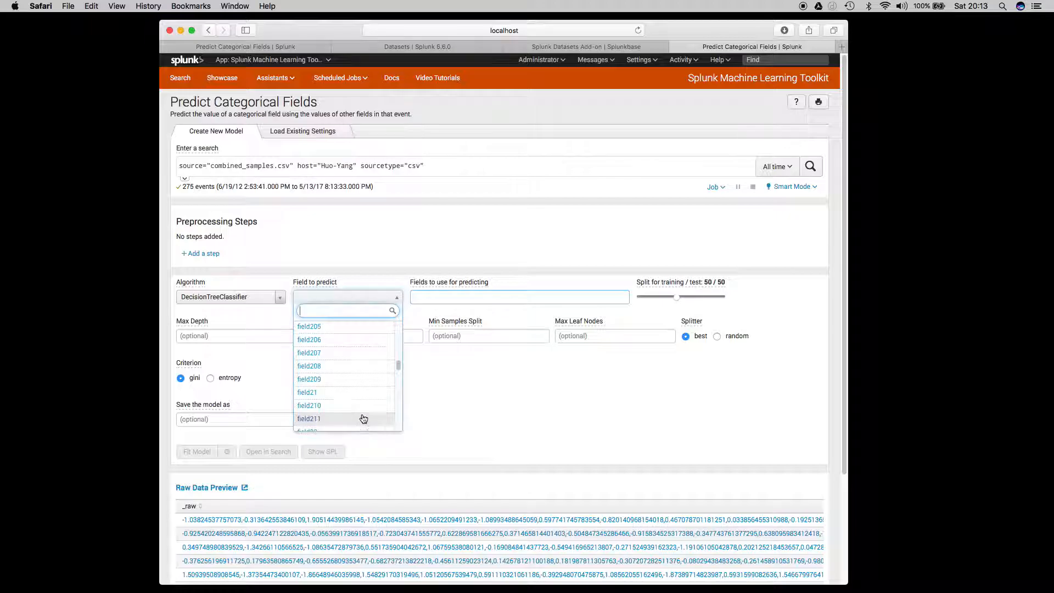
{"action": "left_click", "coordinate": [364, 419]}
{"action": "left_click", "coordinate": [395, 300]}
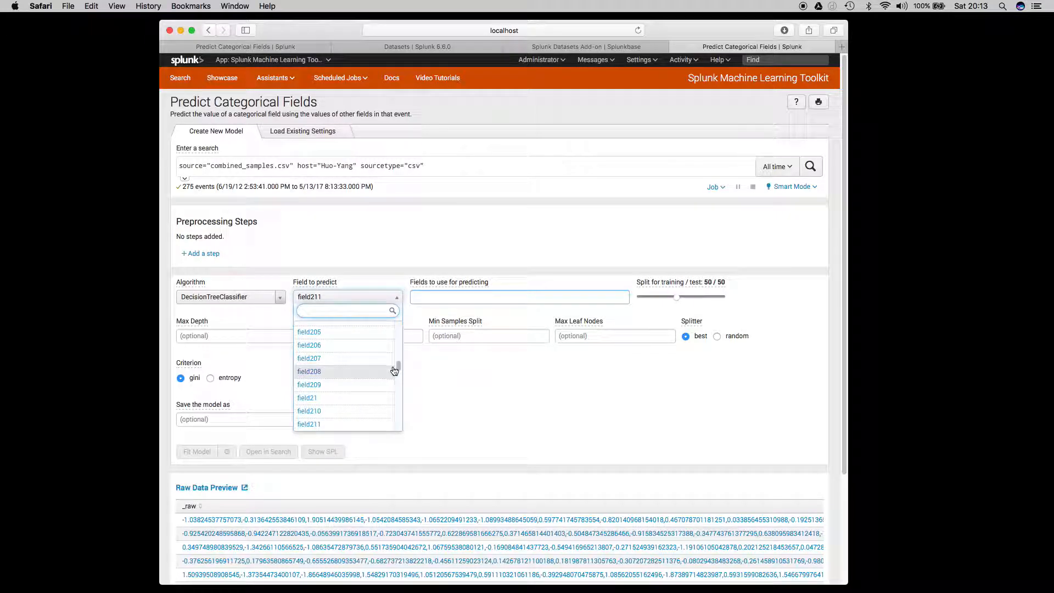
{"action": "left_click_drag", "start_coordinate": [398, 366], "coordinate": [398, 369]}
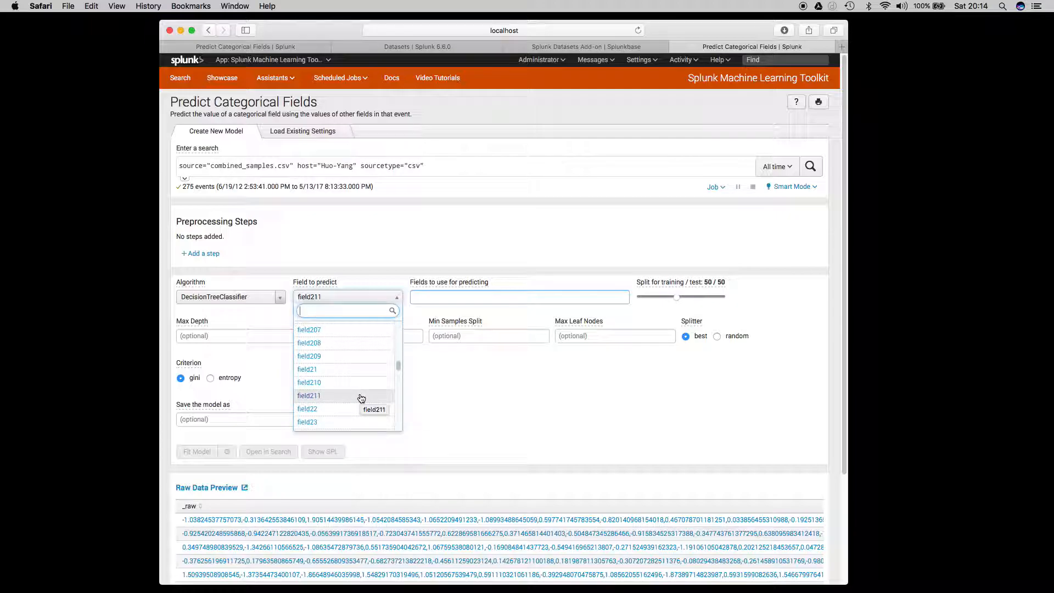
{"action": "left_click", "coordinate": [484, 393]}
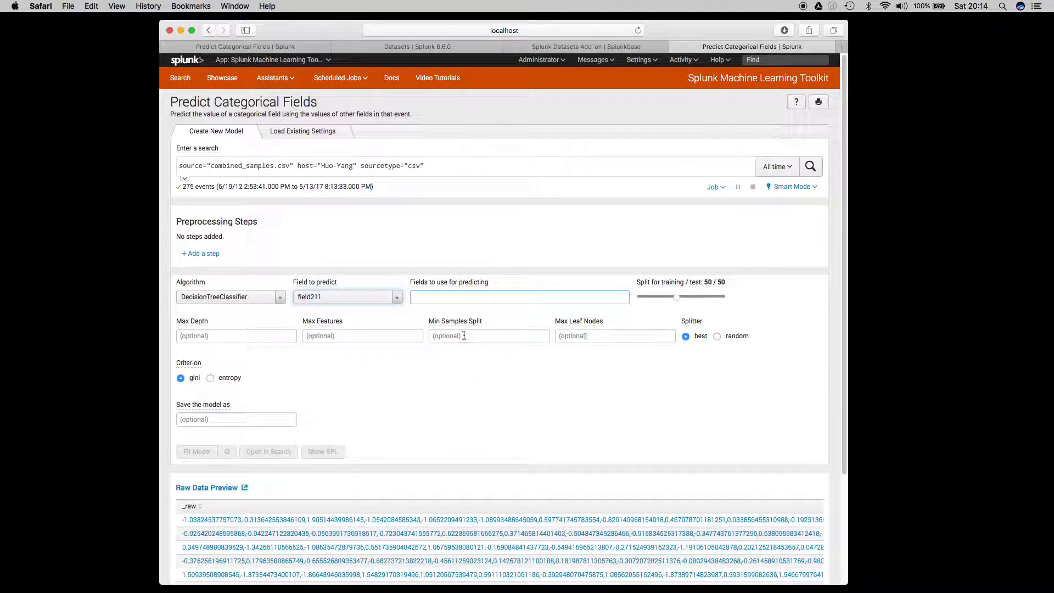
Select all fields to use for predicting, excluding _time and eventtype.
{"action": "left_click", "coordinate": [434, 295]}
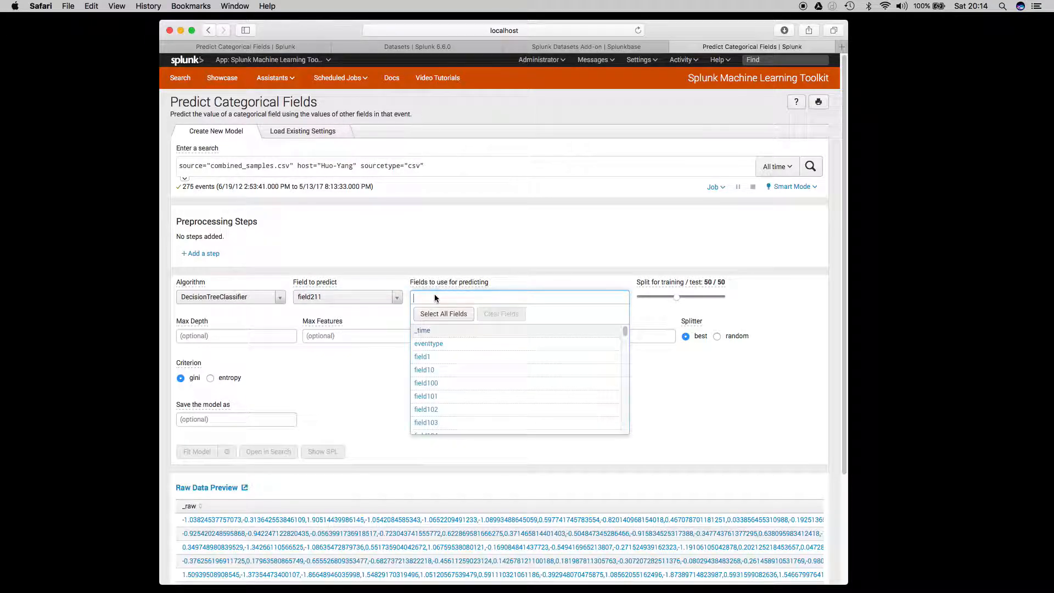
{"action": "left_click", "coordinate": [433, 315]}
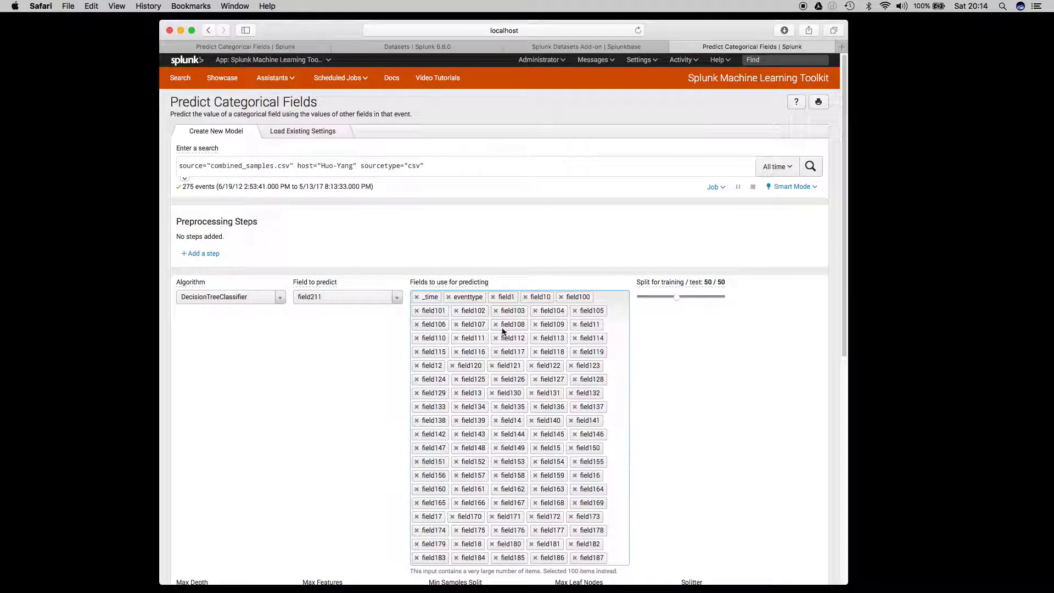
{"action": "left_click", "coordinate": [417, 297]}
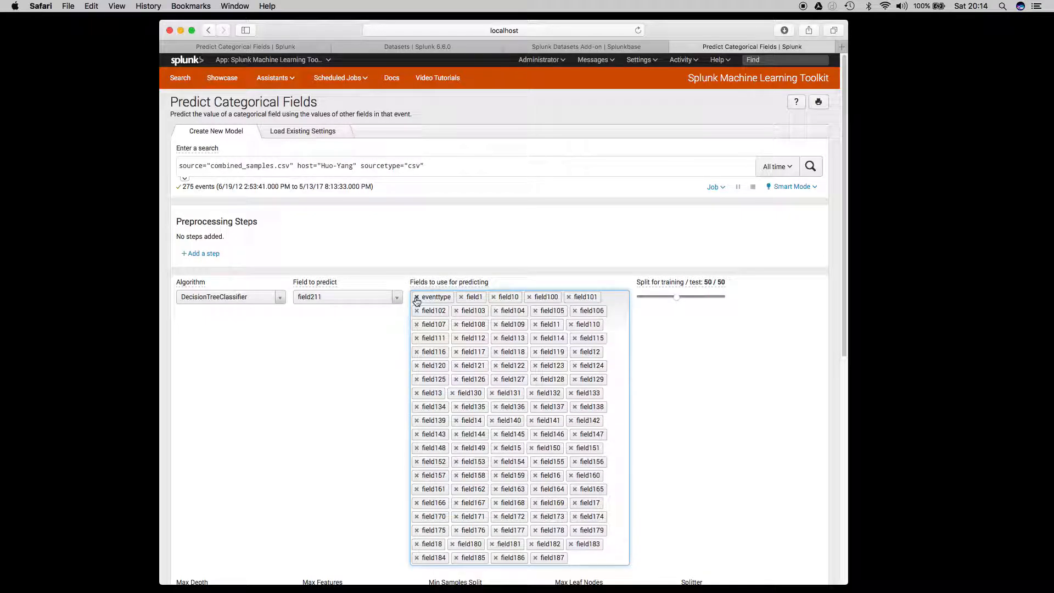
{"action": "left_click", "coordinate": [417, 297]}
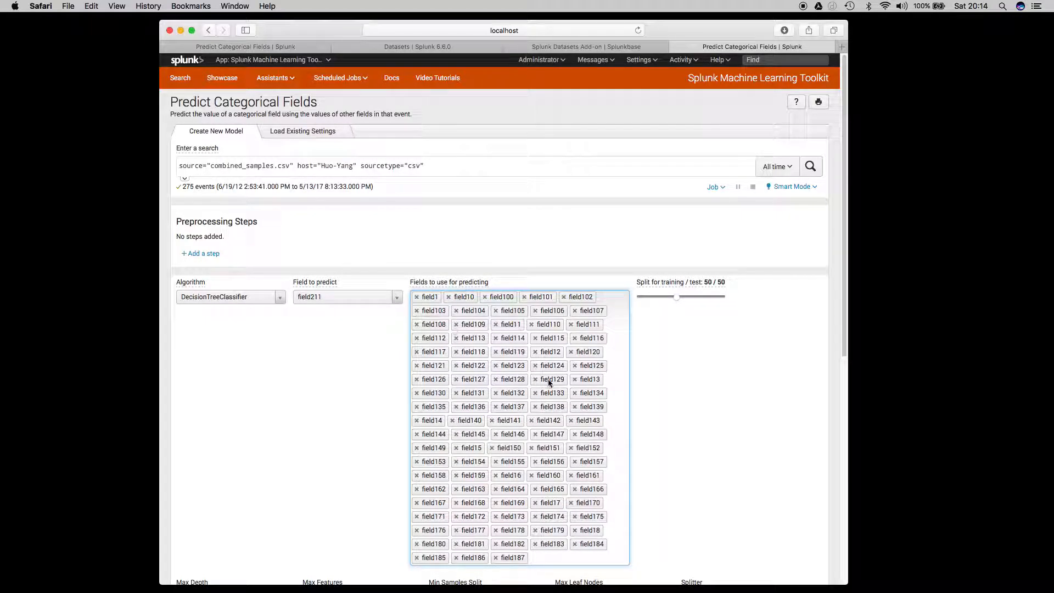
Review the selected predictor fields, the training/test split and the decision tree options.
{"action": "scroll", "coordinate": [548, 406], "scroll_direction": "down", "scroll_amount": 1}
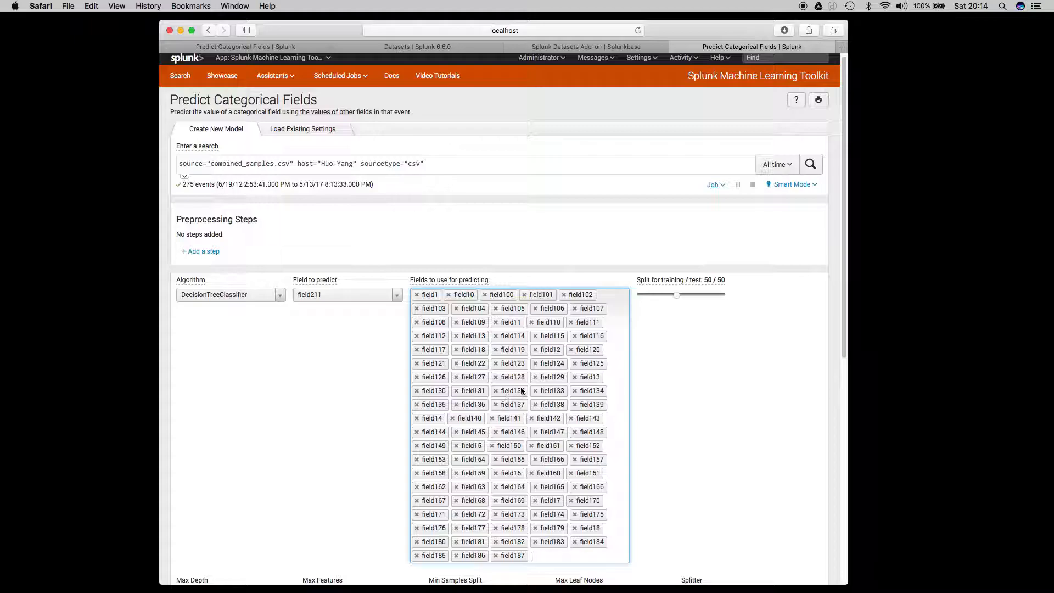
{"action": "scroll", "coordinate": [521, 391], "scroll_direction": "up", "scroll_amount": 1}
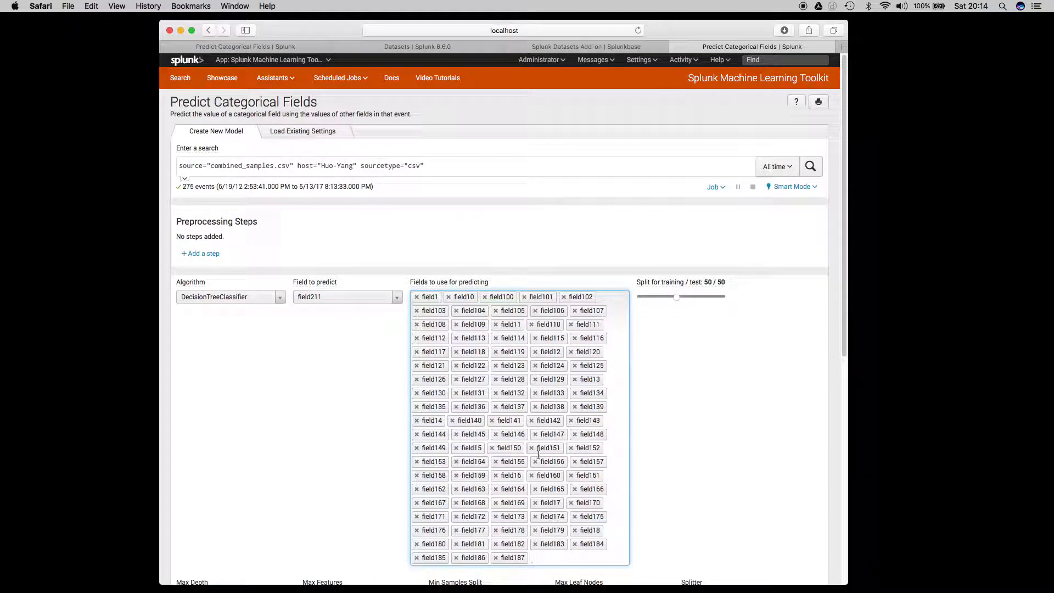
{"action": "scroll", "coordinate": [542, 456], "scroll_direction": "down", "scroll_amount": 5}
{"action": "scroll", "coordinate": [543, 341], "scroll_direction": "up", "scroll_amount": 5}
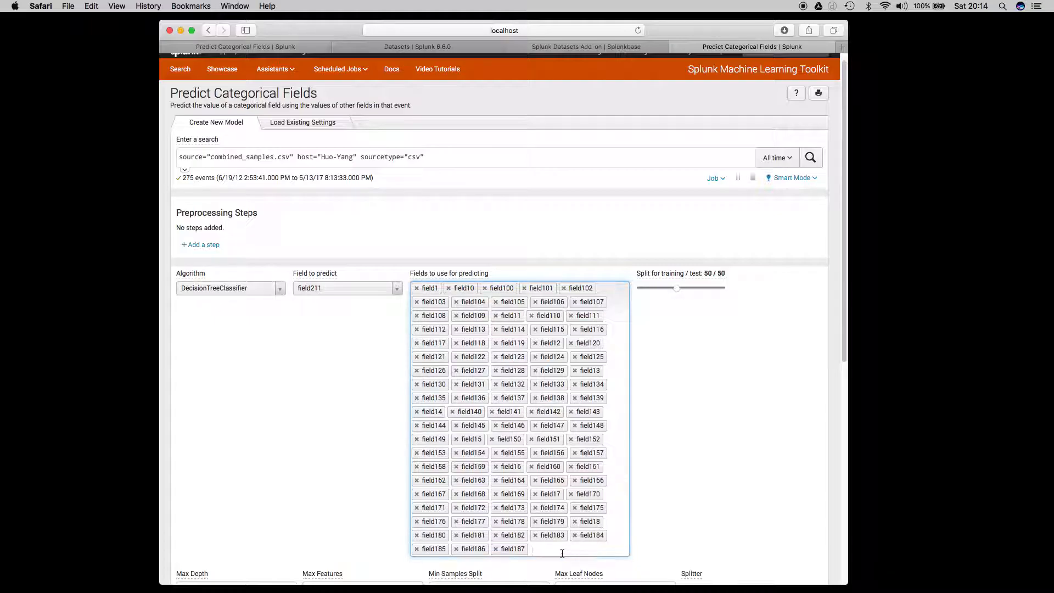
{"action": "left_click", "coordinate": [699, 412]}
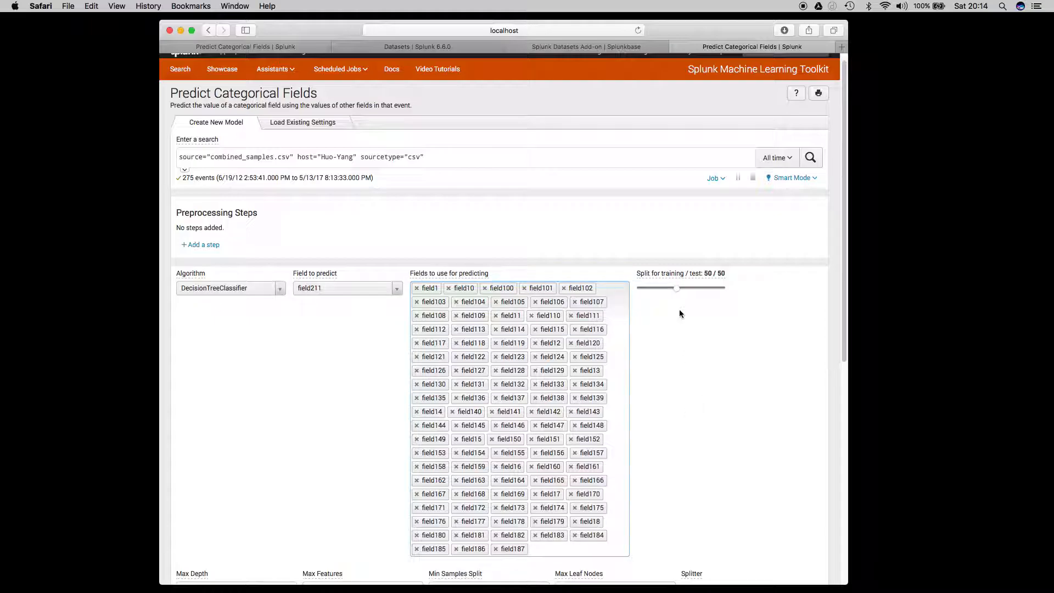
{"action": "scroll", "coordinate": [643, 421], "scroll_direction": "down", "scroll_amount": 10}
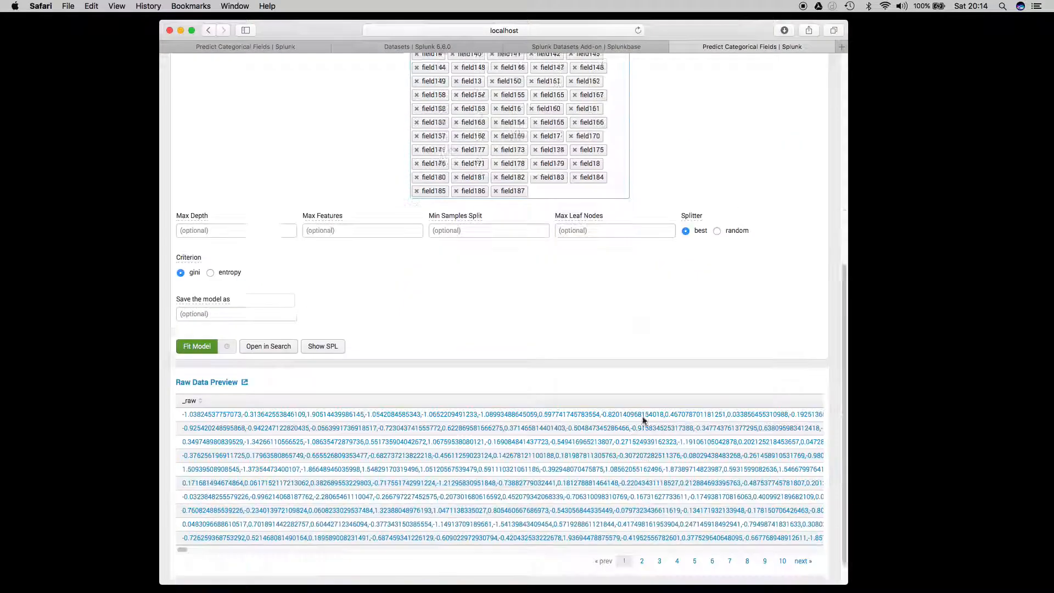